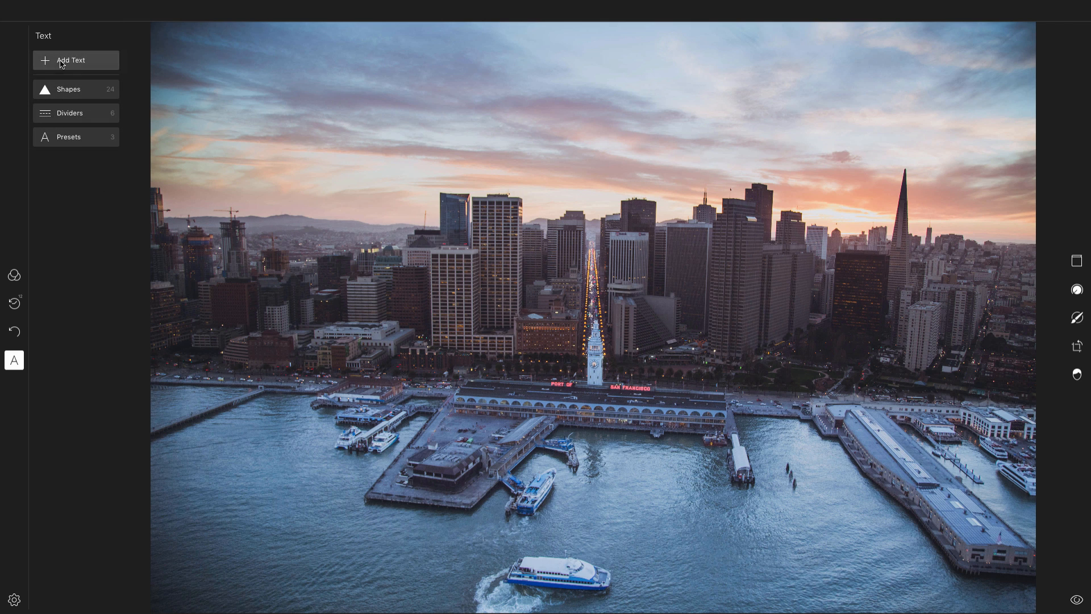
- Add a text box over the photo and enter the title "SAN FRANCISCO, 2016"
left_click(61, 62)
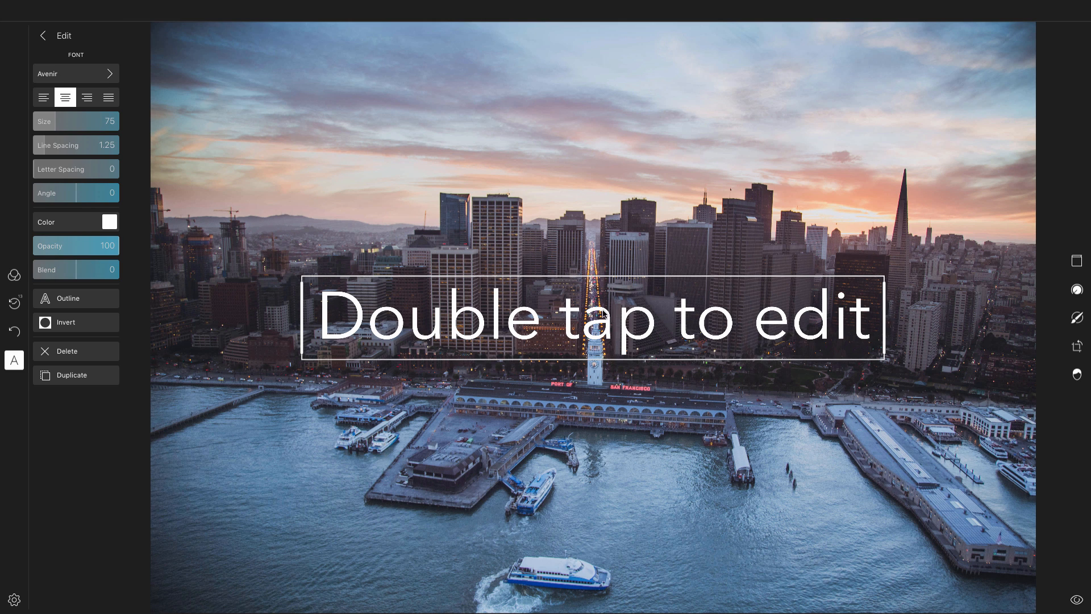
double_click(529, 334)
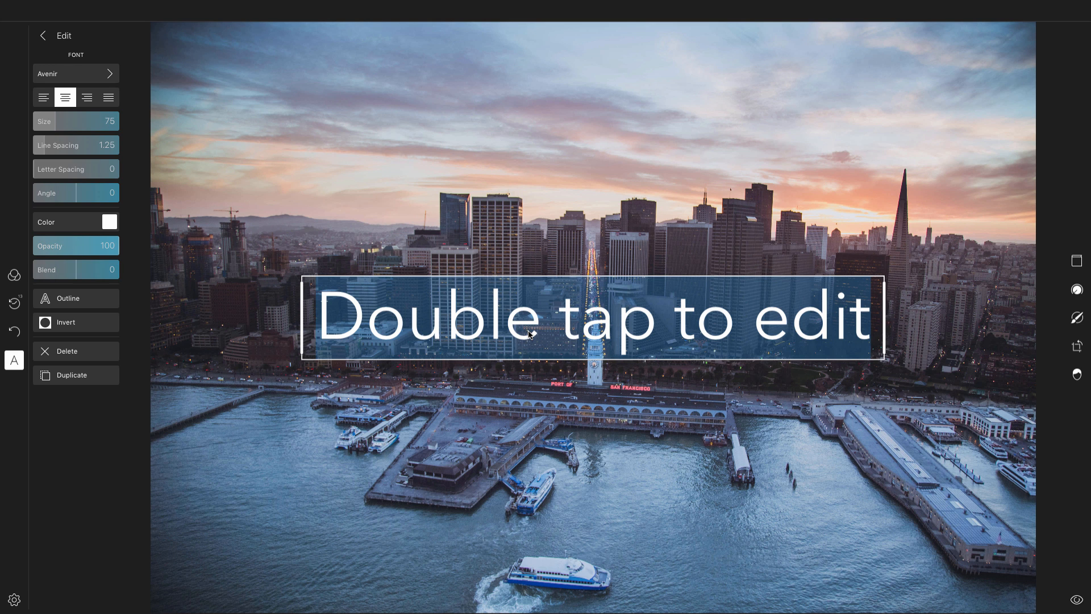
type("SAN ")
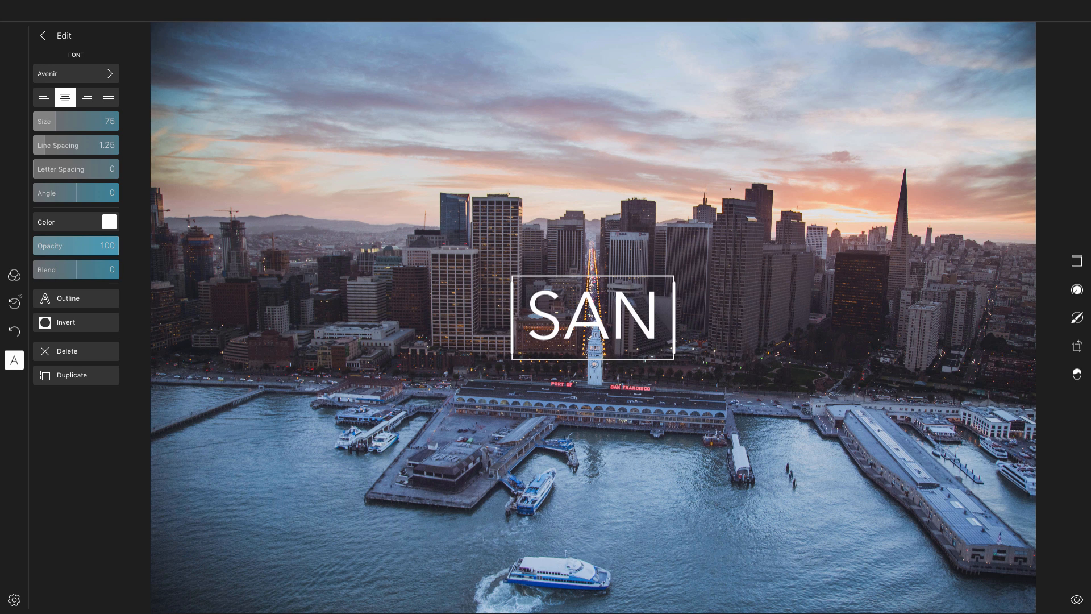
type("FRAN")
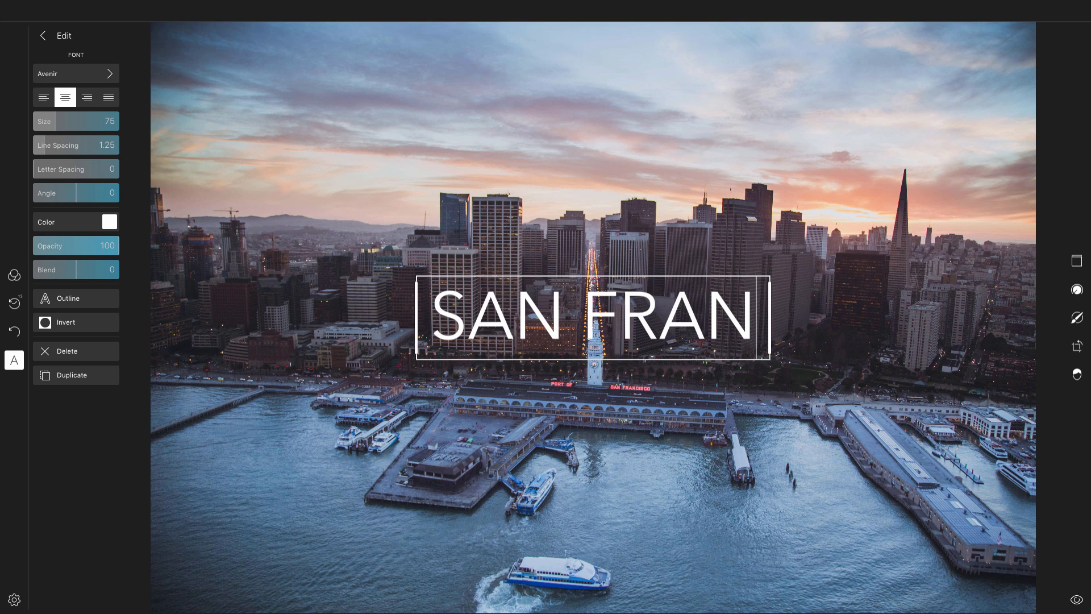
type("CISCO")
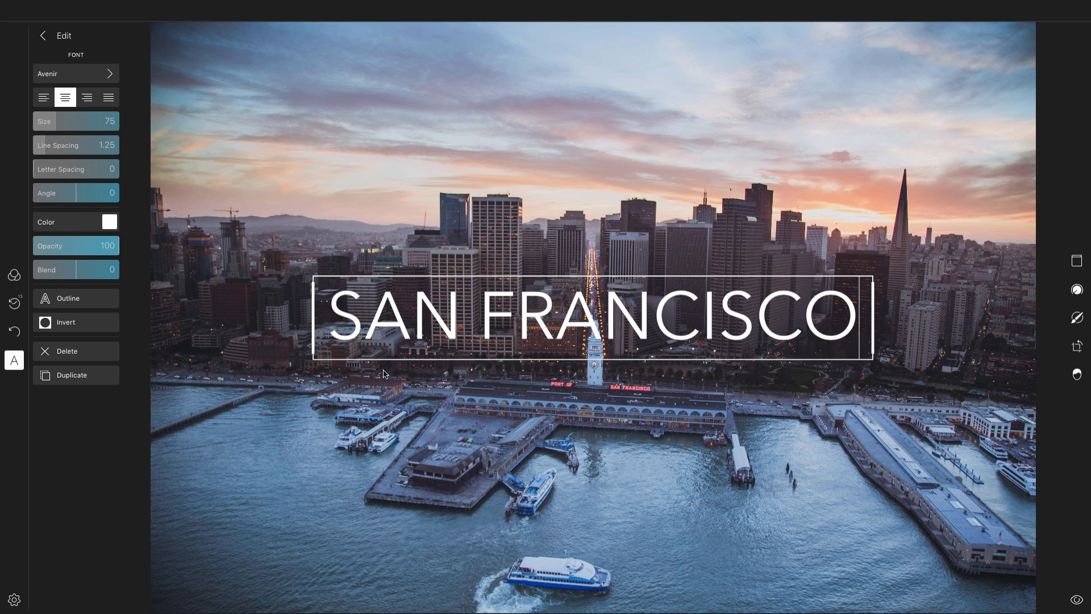
type(", 2016")
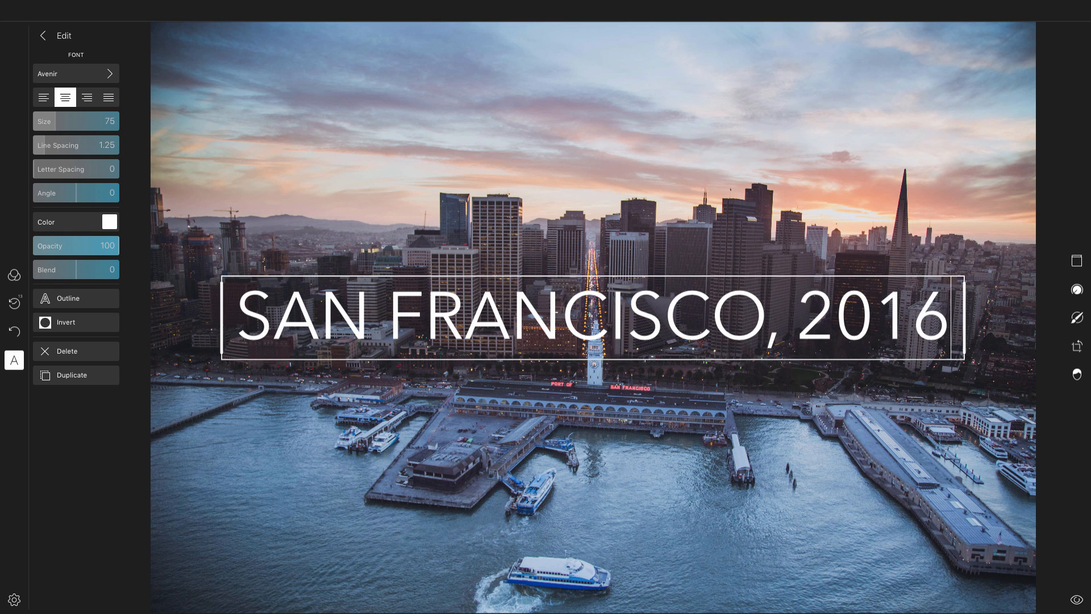
- Change the title's font to Copperplate
left_click(727, 416)
left_click(574, 322)
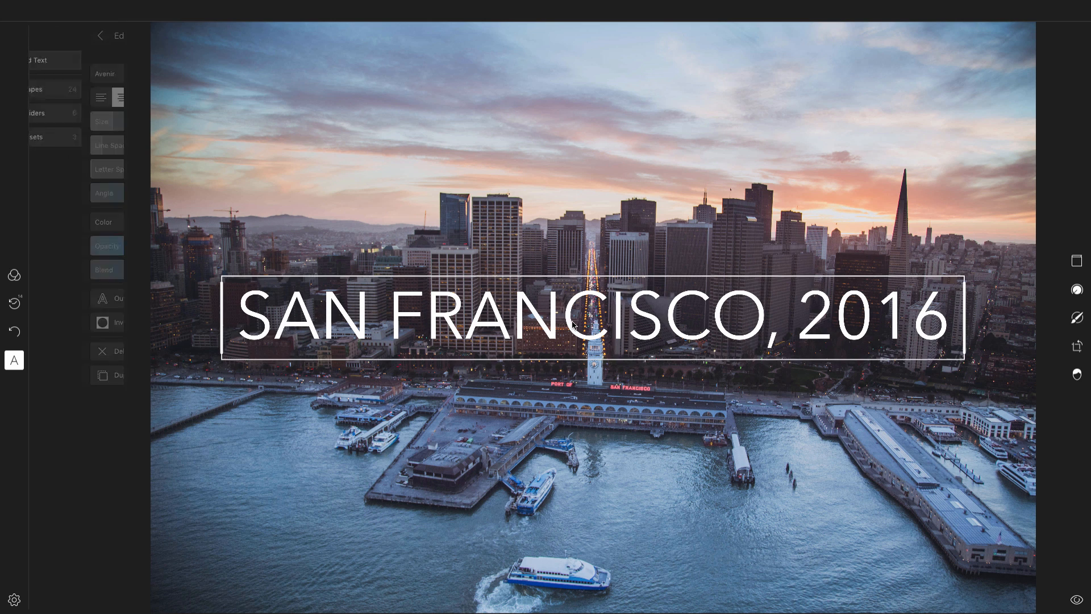
left_click(566, 400)
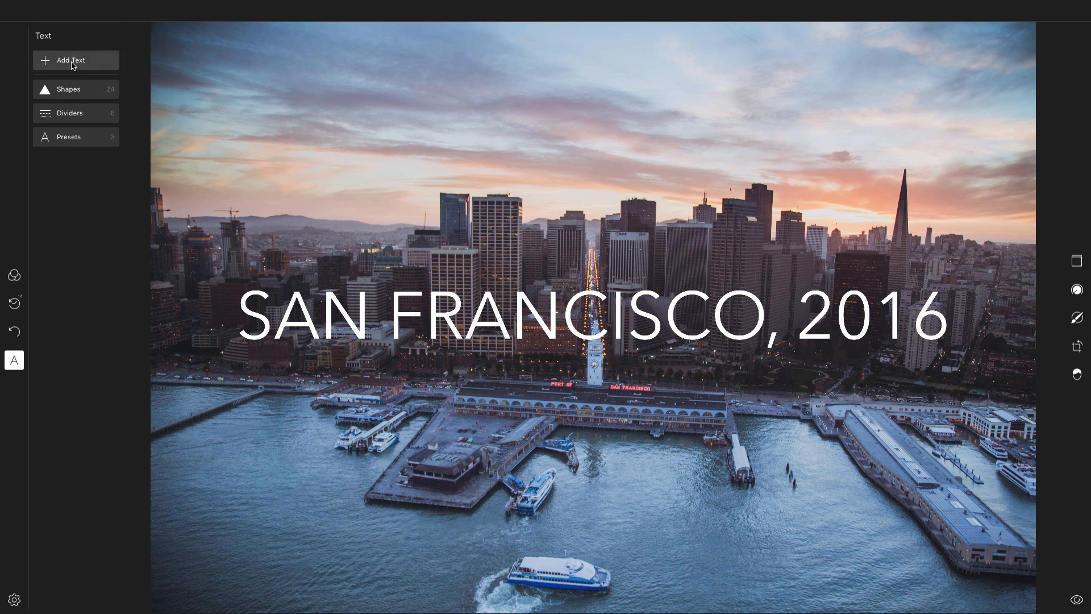
left_click(362, 324)
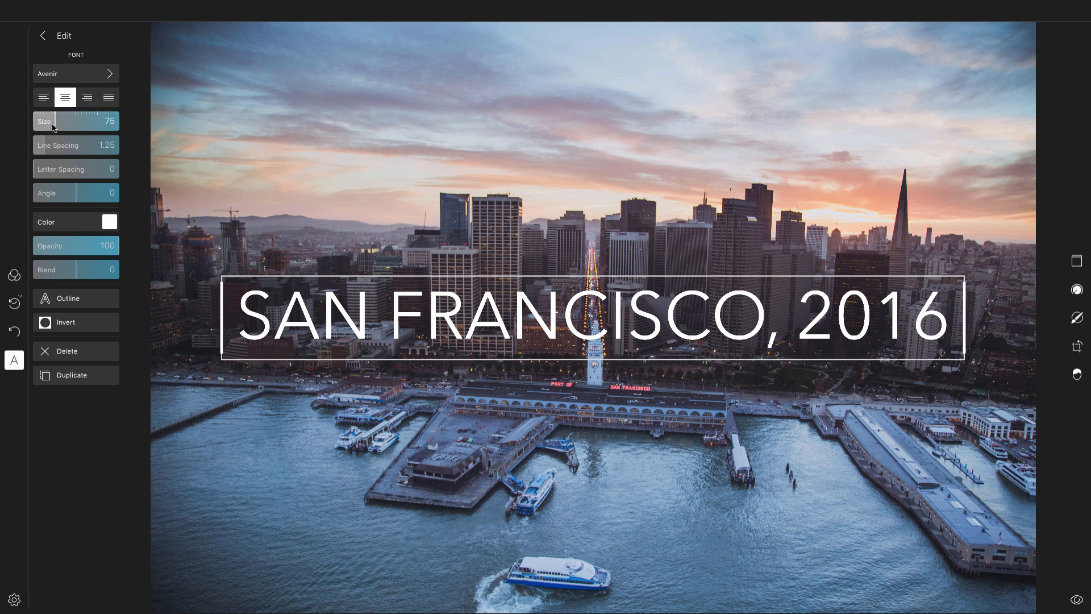
left_click(78, 75)
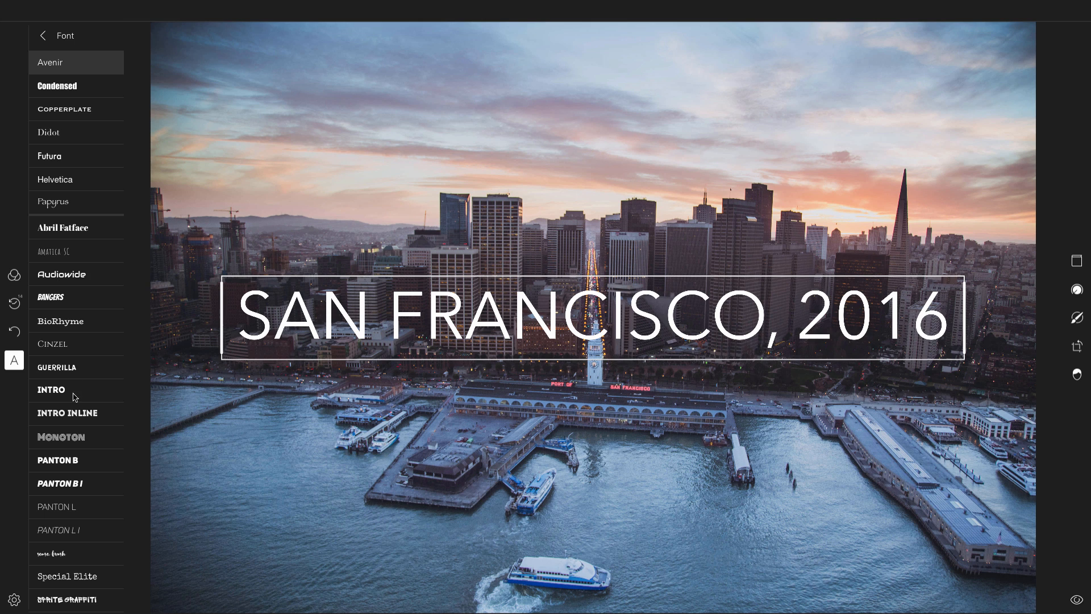
scroll(71, 401, "down", 1)
scroll(71, 399, "down", 1)
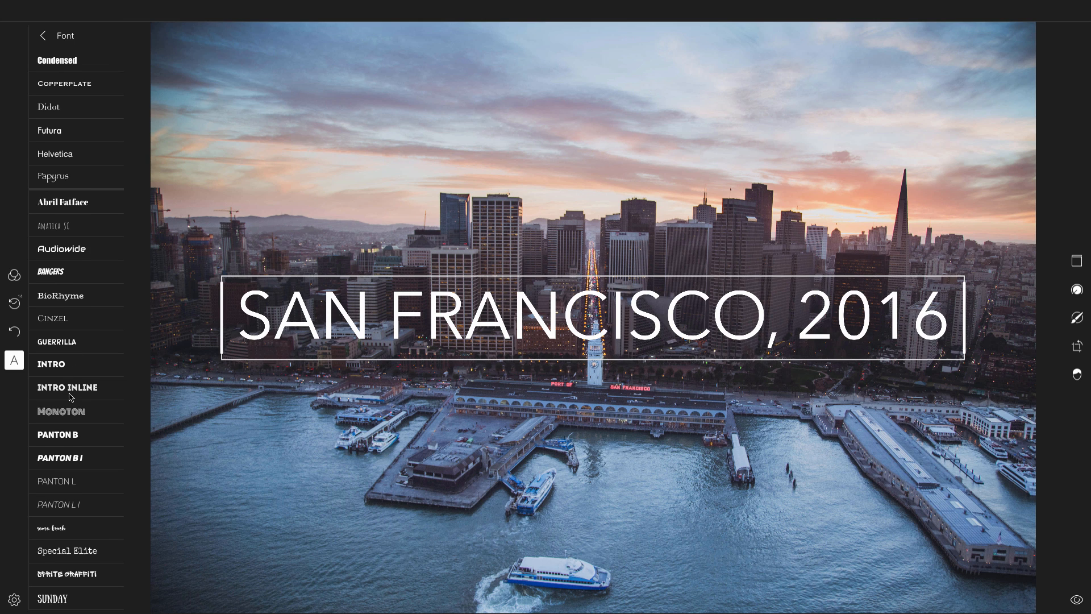
scroll(71, 396, "up", 2)
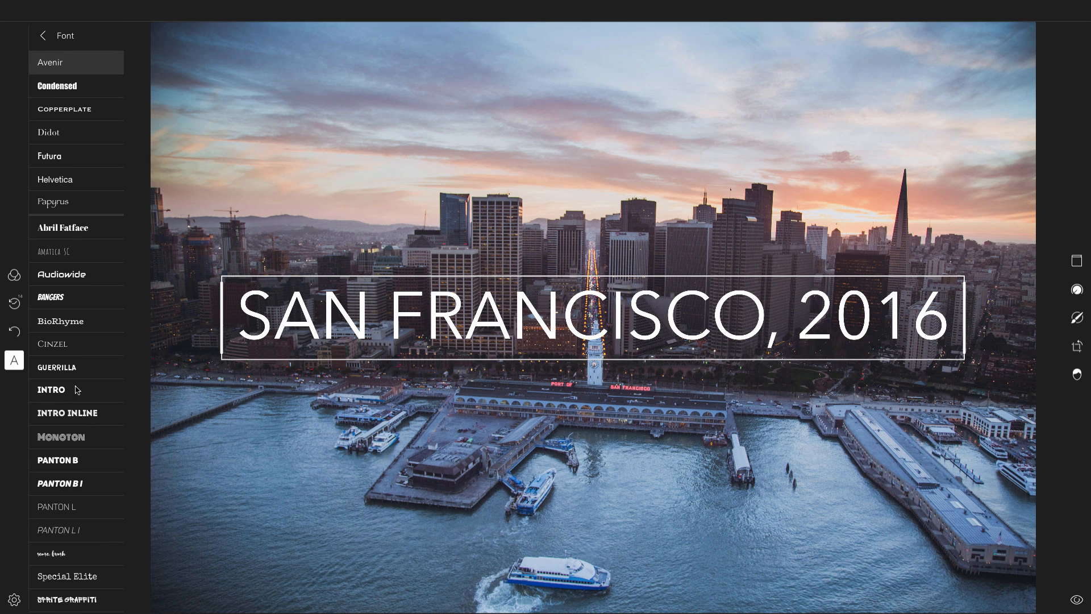
left_click(61, 113)
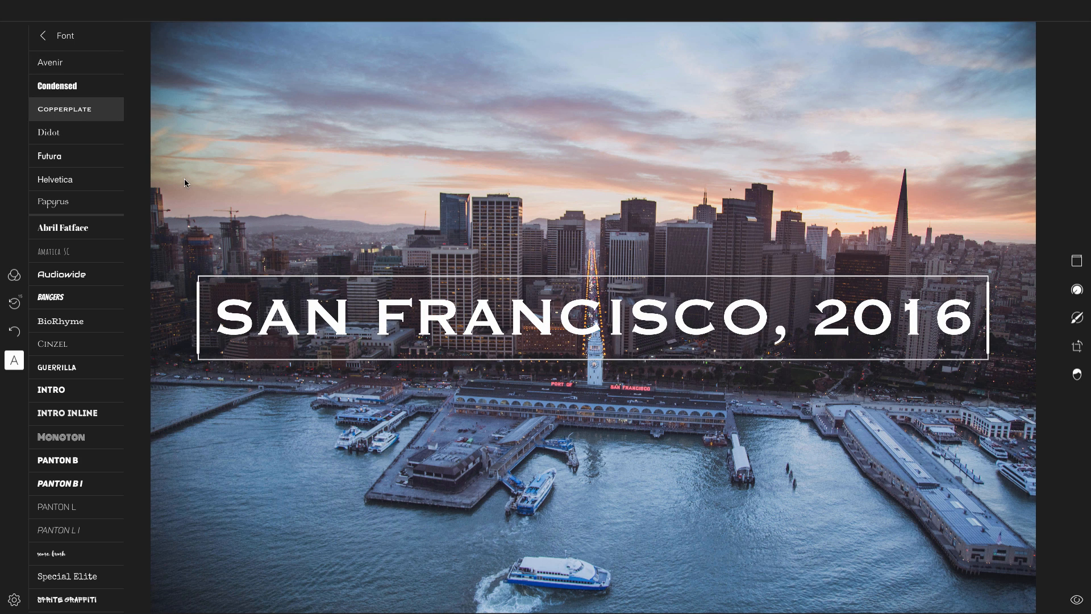
left_click(46, 42)
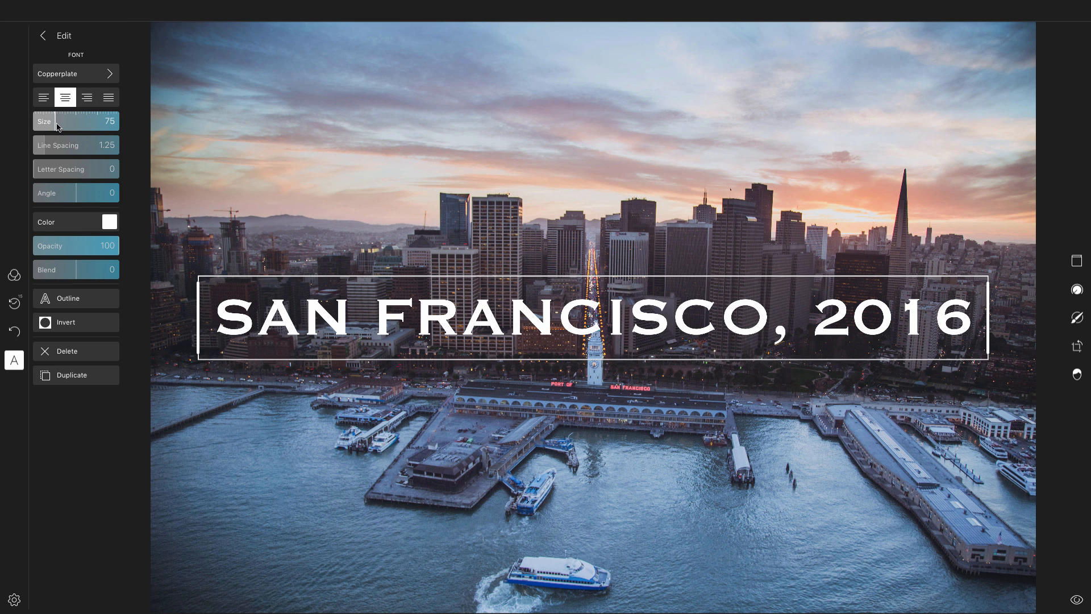
- Set the title's text size to 45
left_click_drag(55, 125, 47, 125)
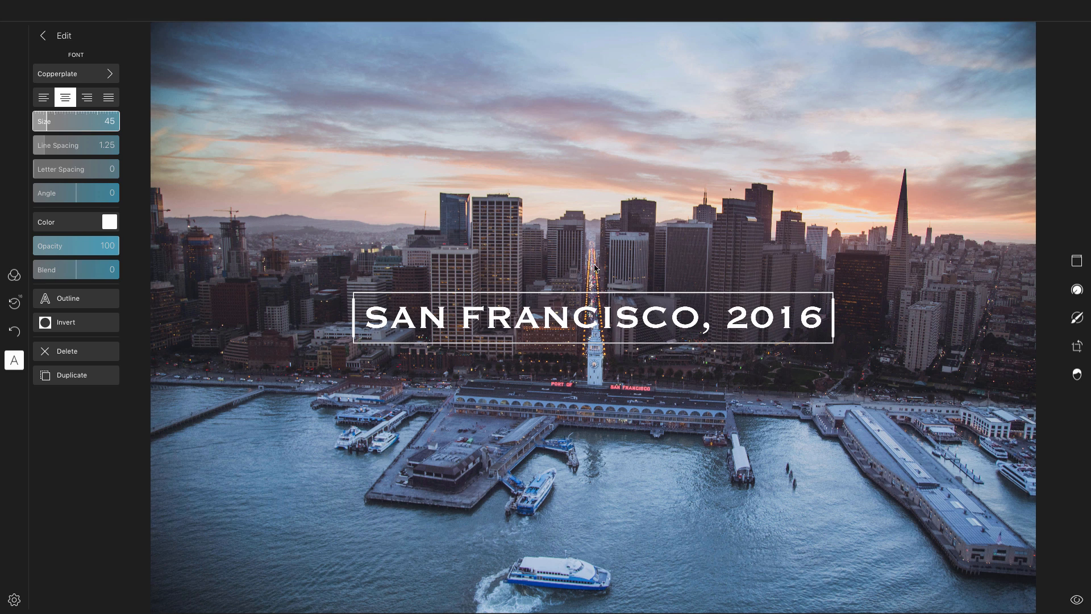
- Break the title onto two lines after the comma
double_click(727, 322)
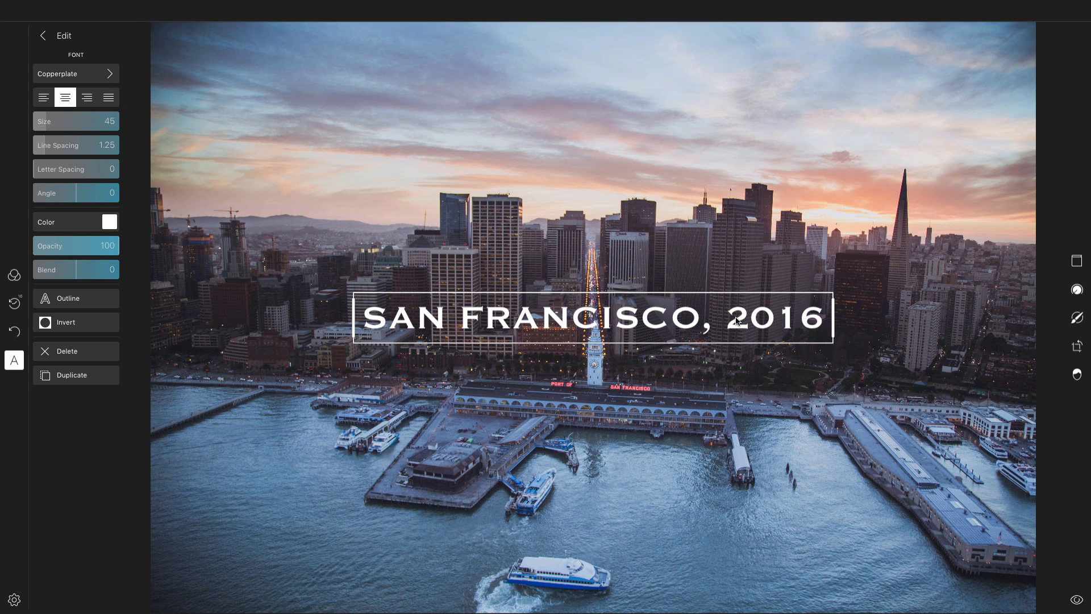
key("BackSpace")
key("Return")
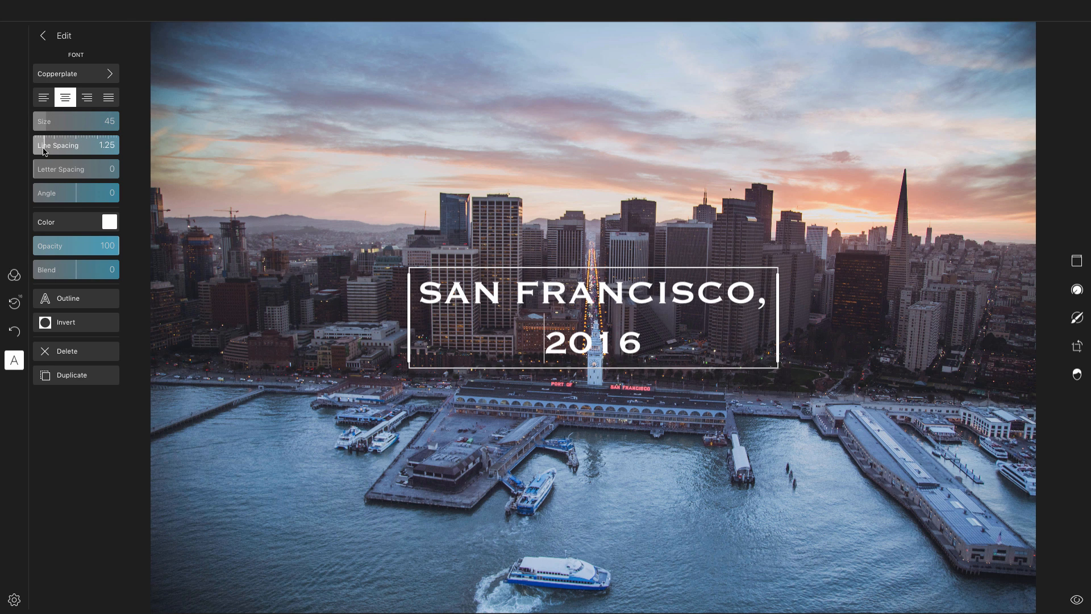
- Set the title's line spacing to 0.79
left_click_drag(46, 150, 40, 150)
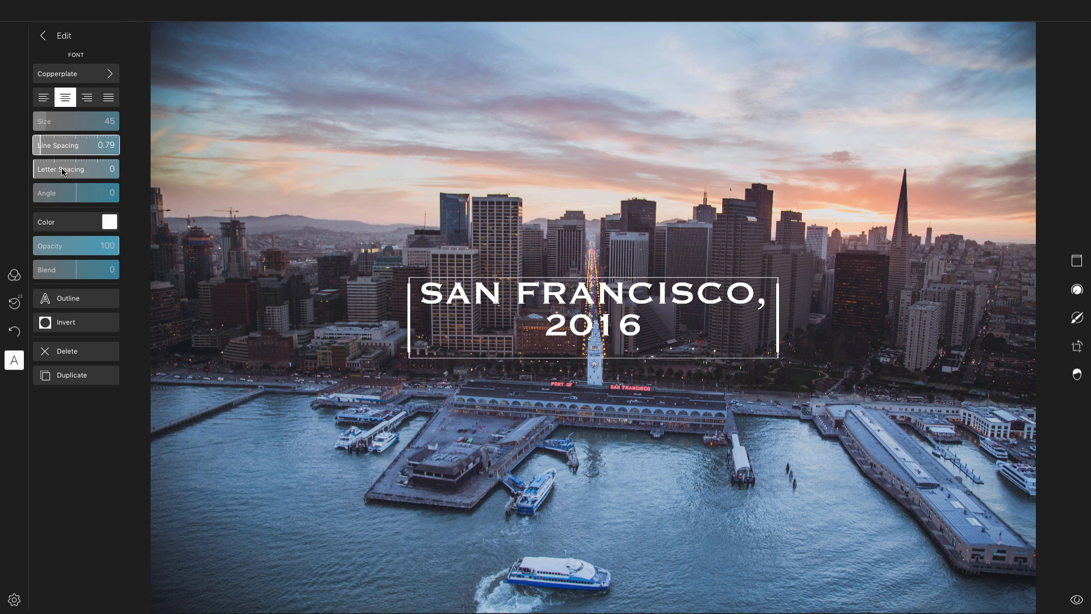
mouse_move(35, 170)
left_mouse_down()
mouse_move(67, 172)
mouse_move(32, 174)
left_mouse_up()
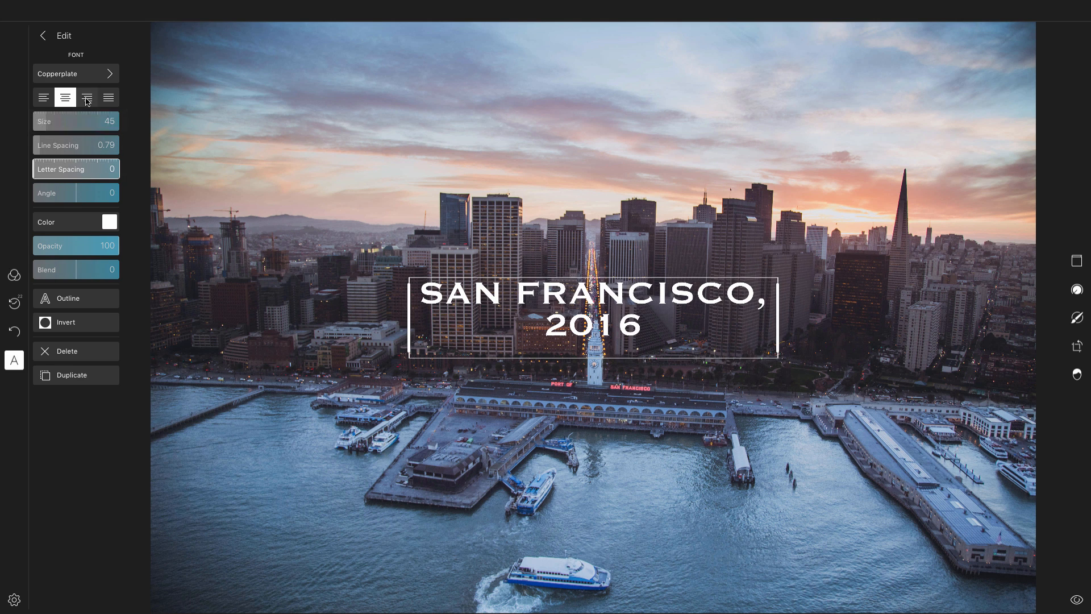
left_click_drag(77, 197, 70, 200)
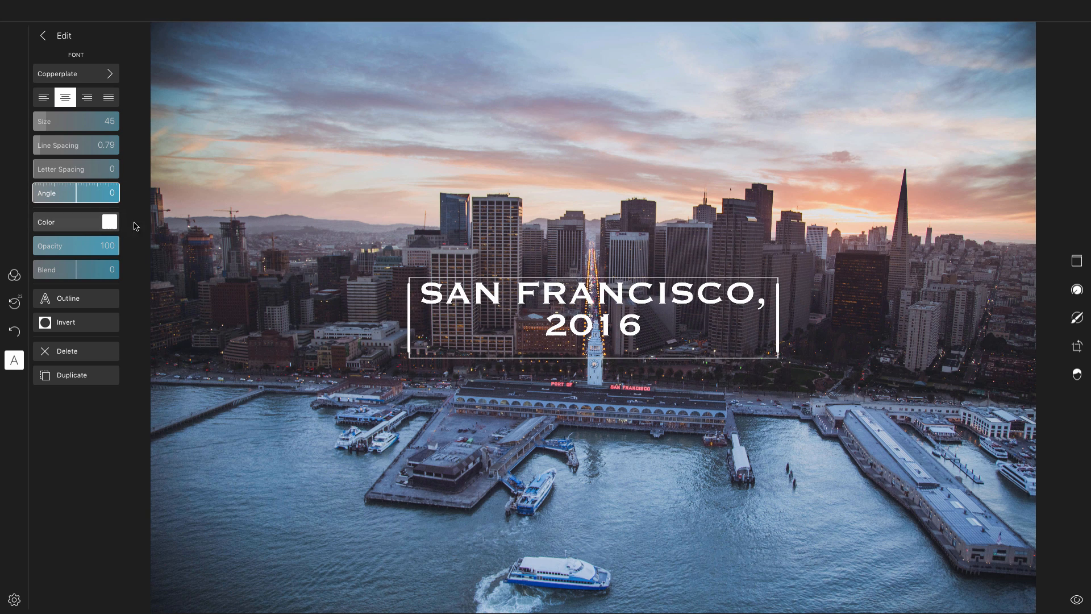
- Change the title's text colour to a light lavender purple
left_click(110, 223)
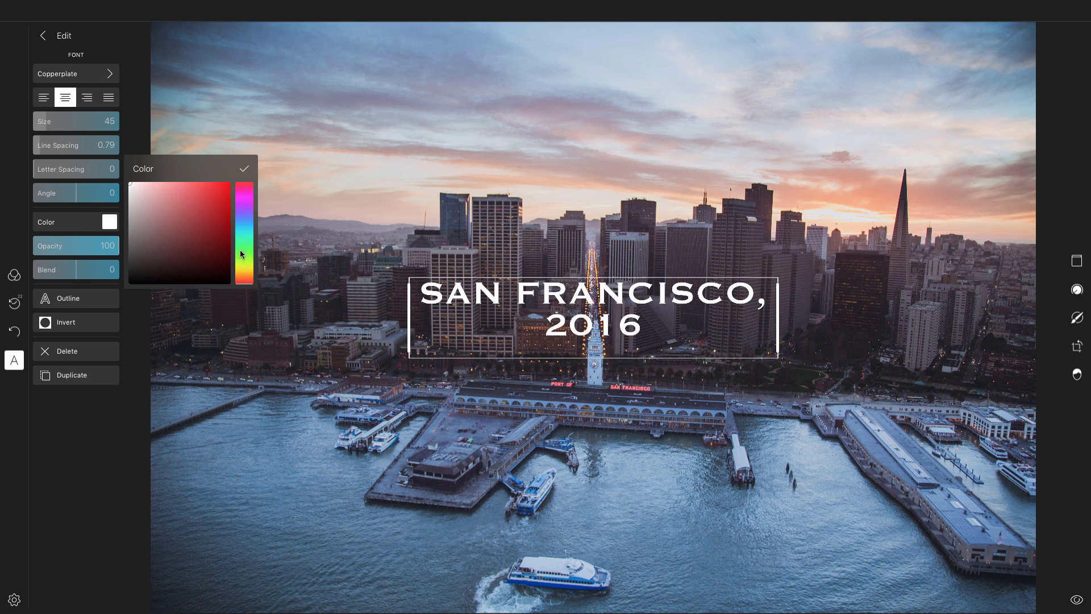
left_click_drag(248, 279, 247, 213)
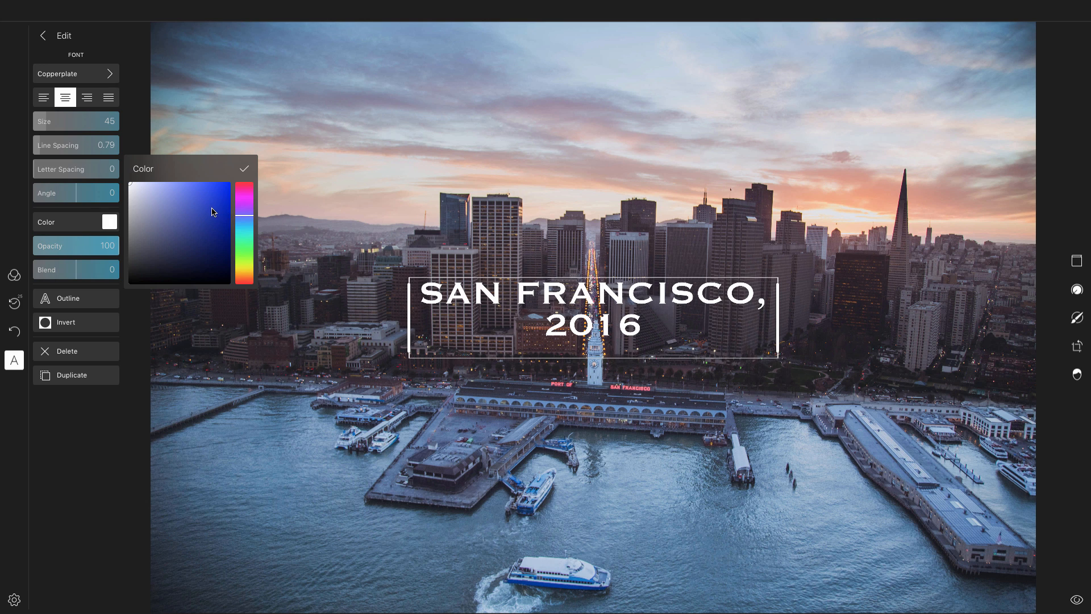
left_click_drag(218, 208, 221, 205)
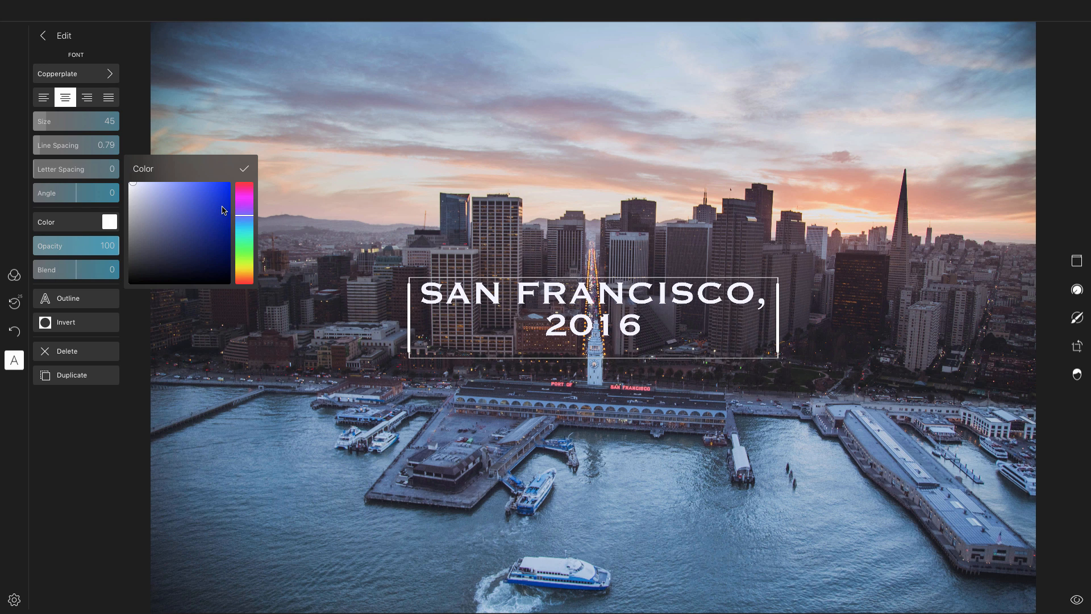
left_click(136, 187)
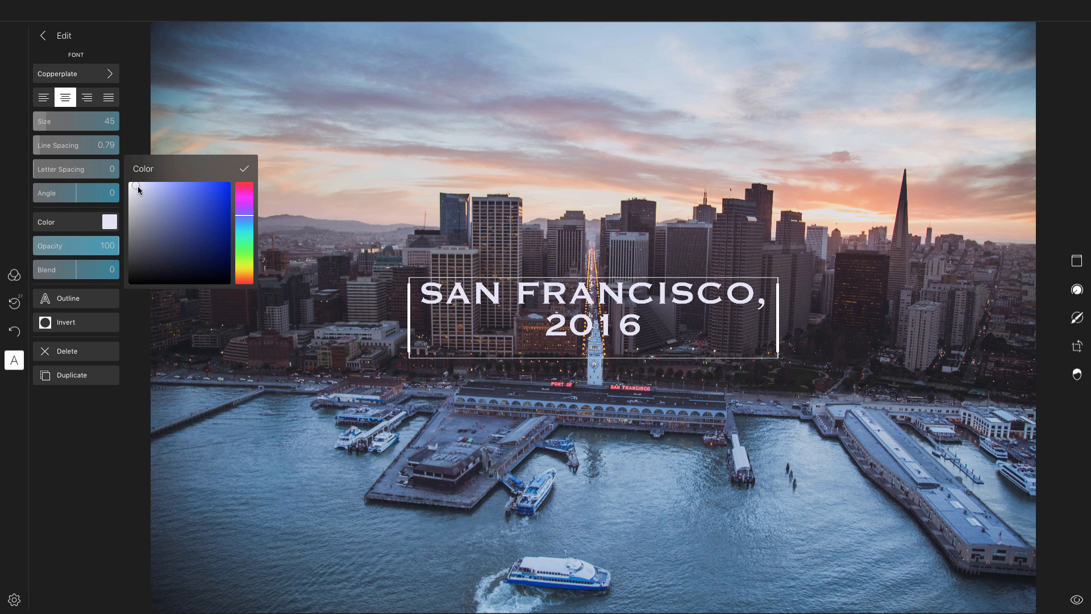
mouse_move(138, 188)
left_mouse_down()
mouse_move(225, 187)
mouse_move(226, 237)
mouse_move(205, 261)
mouse_move(172, 182)
left_mouse_up()
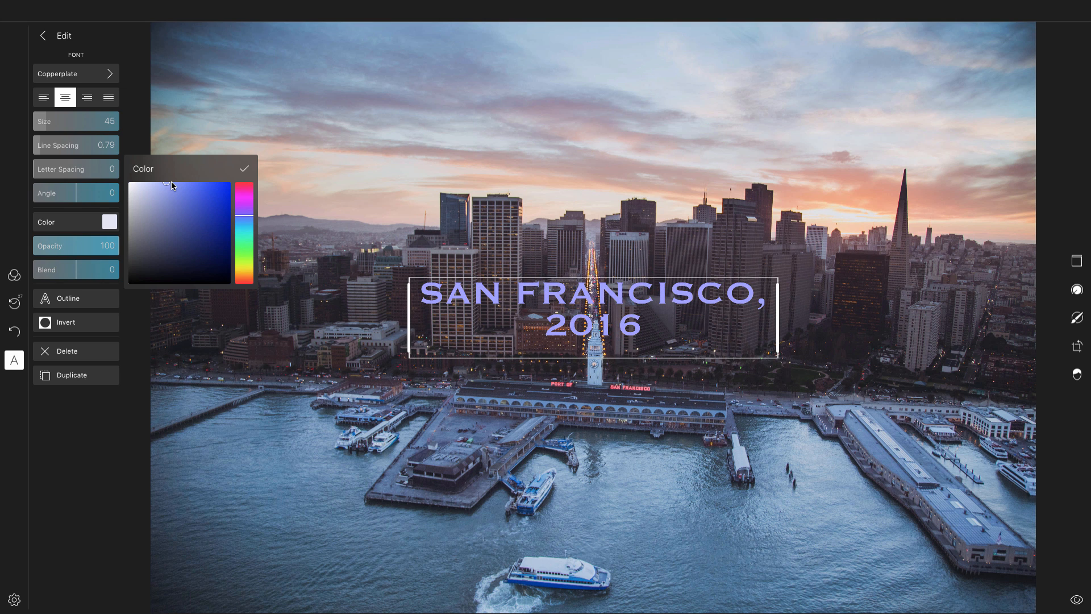
- Remove the line break so the title sits on a single line again
left_click(549, 327)
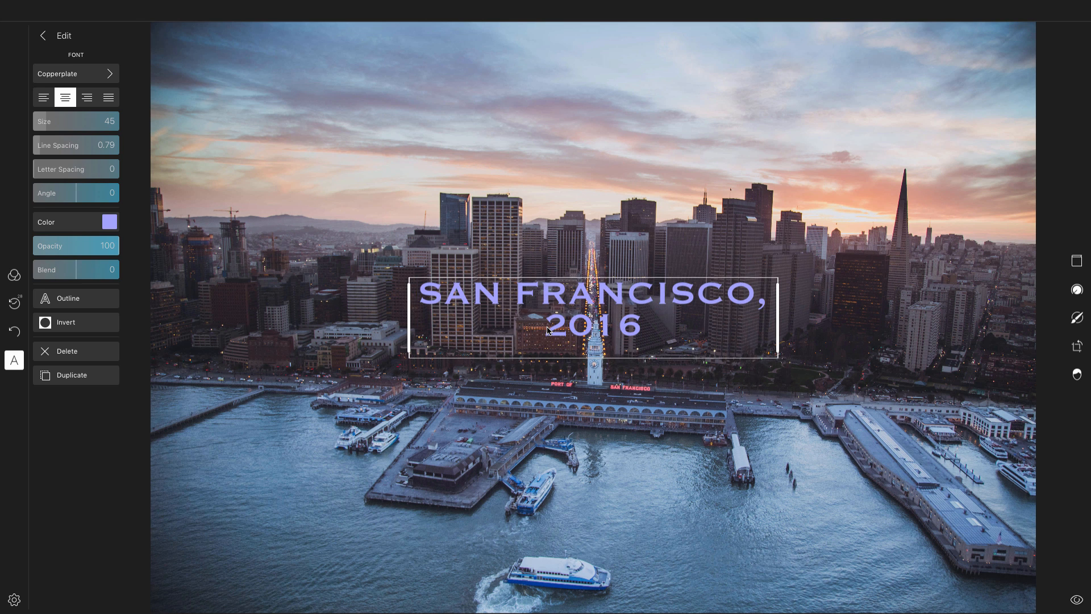
key("BackSpace")
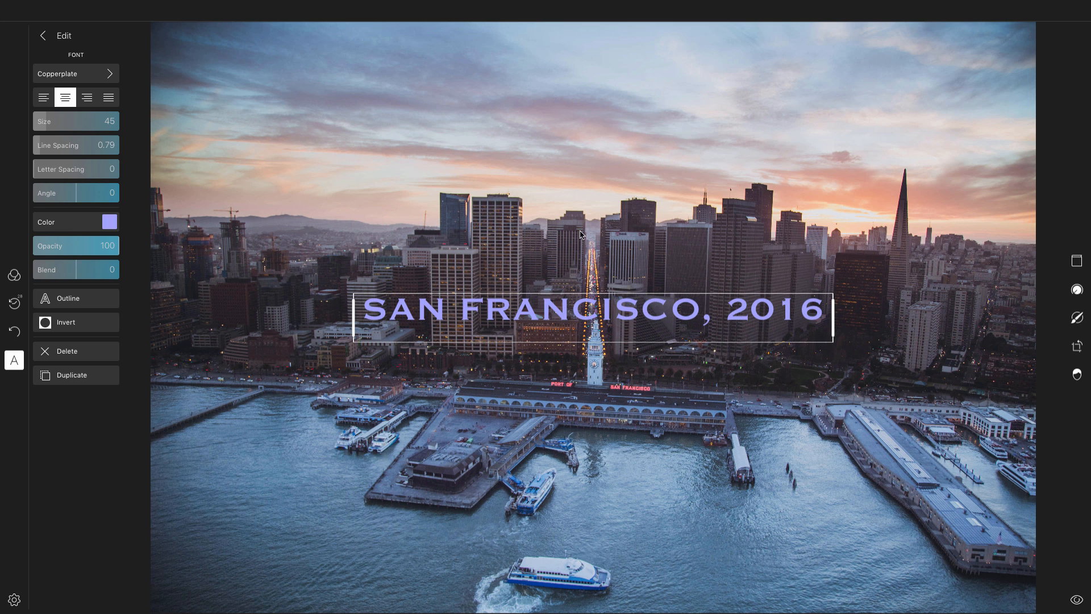
key("Escape")
- Move the title to the top-left corner of the photo
left_click(629, 316)
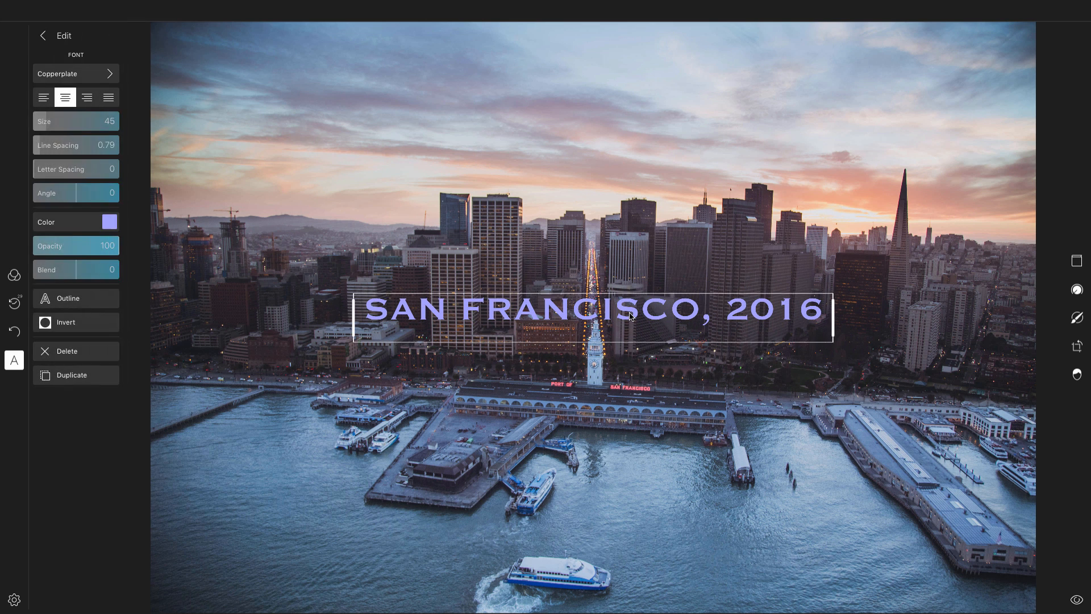
left_click_drag(631, 316, 438, 57)
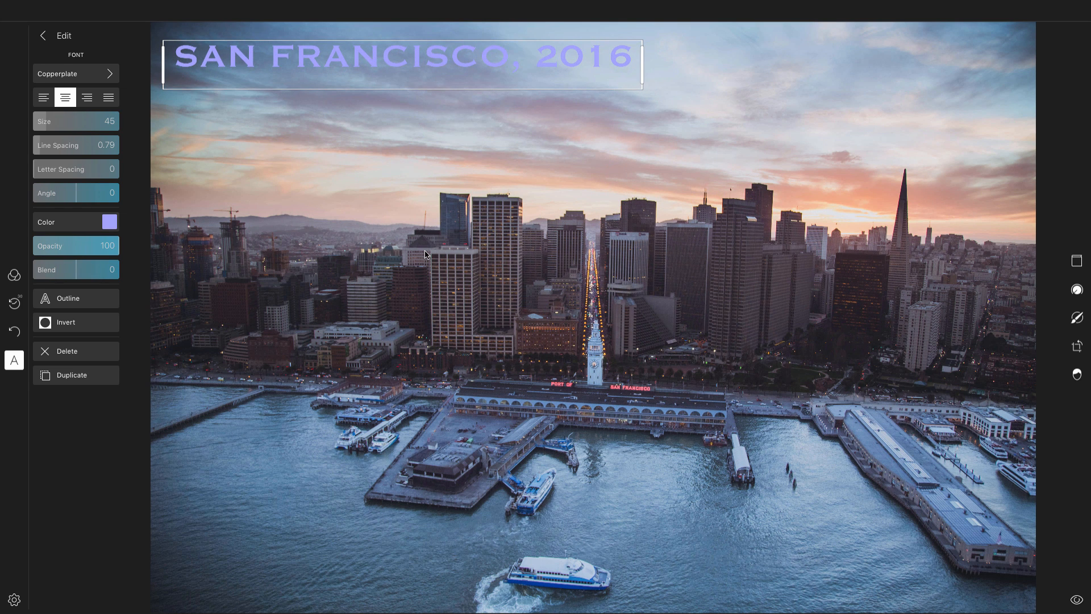
- Toggle the Outline style on and off for the title
double_click(283, 56)
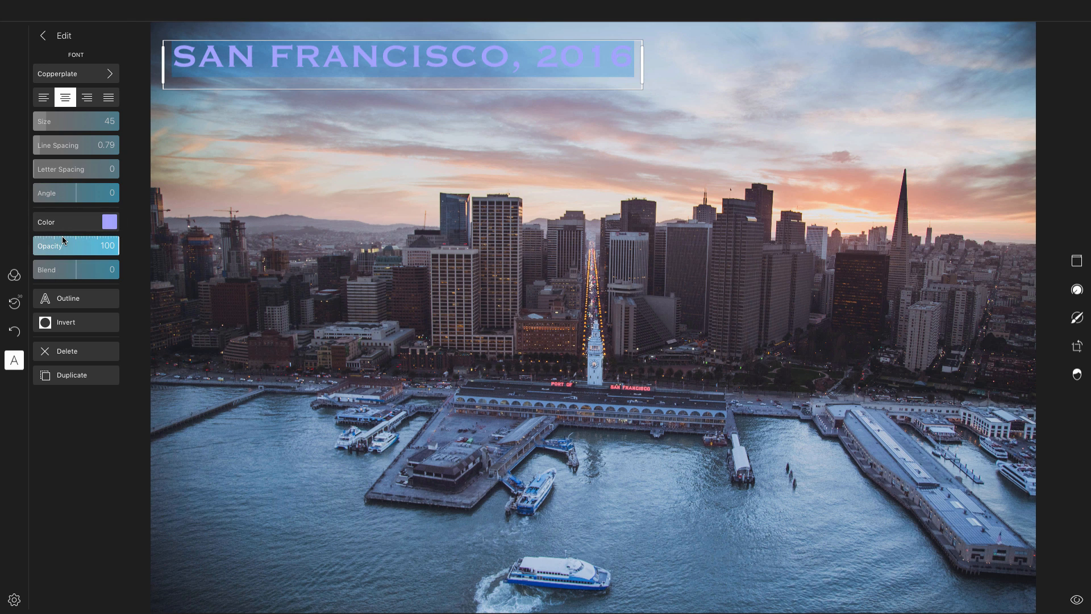
left_click(71, 305)
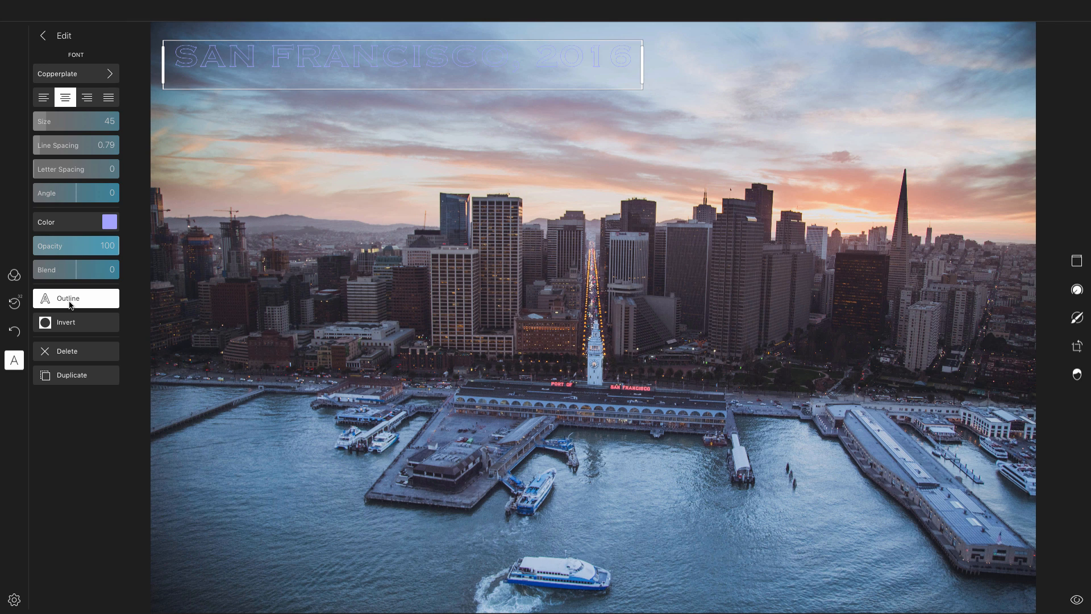
left_click(73, 305)
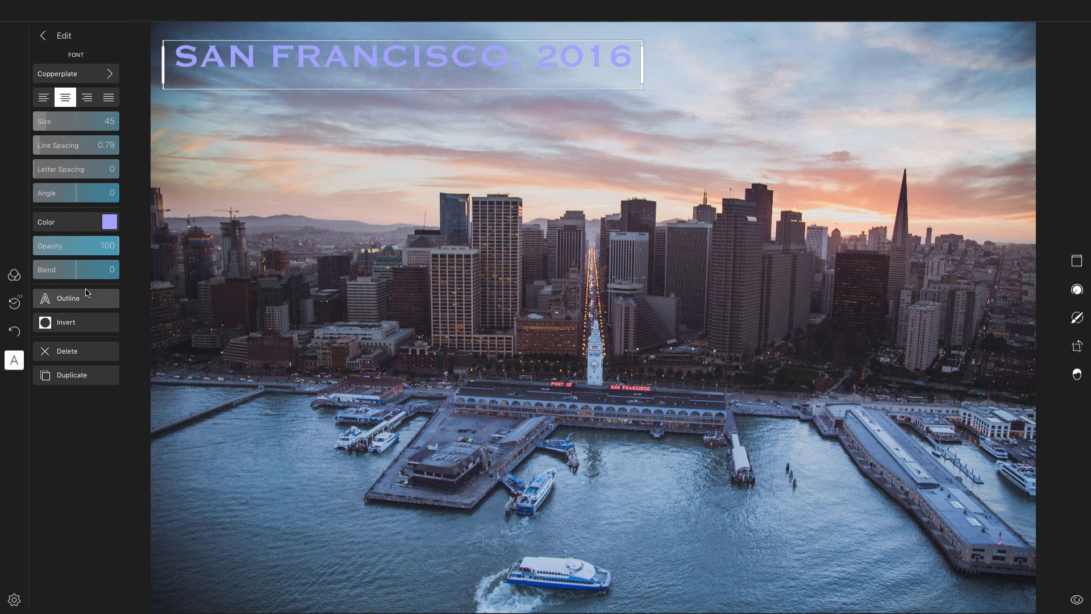
- Move the title back to the centre of the photo, just above the ferry terminal
left_click_drag(289, 46, 529, 361)
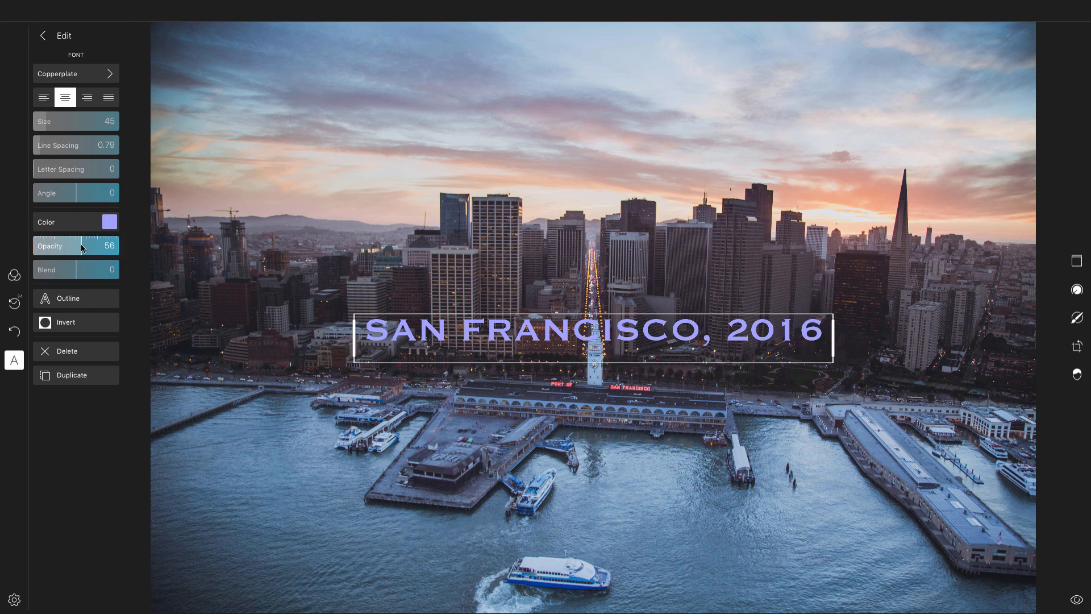
- Try lowering the title's opacity, then set it back to 100
left_click_drag(79, 246, 41, 249)
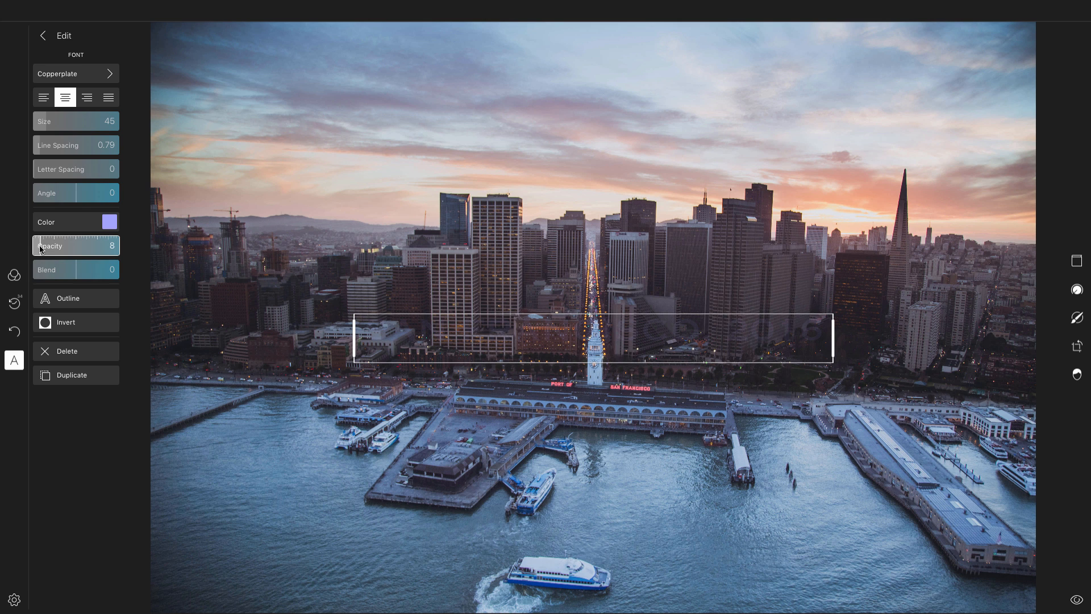
left_click_drag(41, 249, 90, 249)
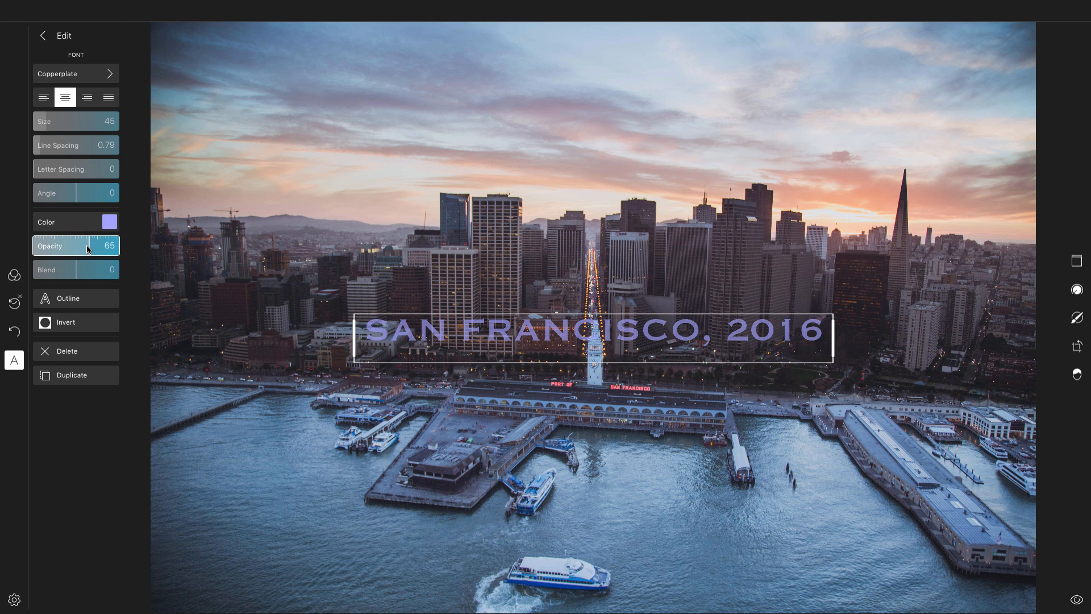
left_click_drag(88, 249, 128, 250)
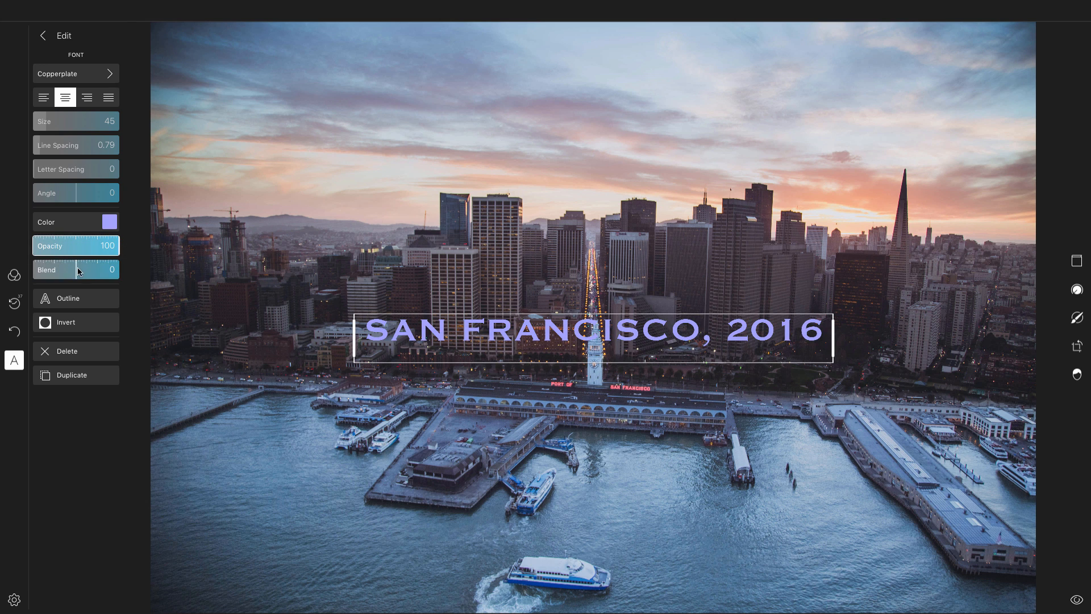
- Try raising the title's blend value, then reset the blend back to 0
left_click_drag(77, 274, 101, 274)
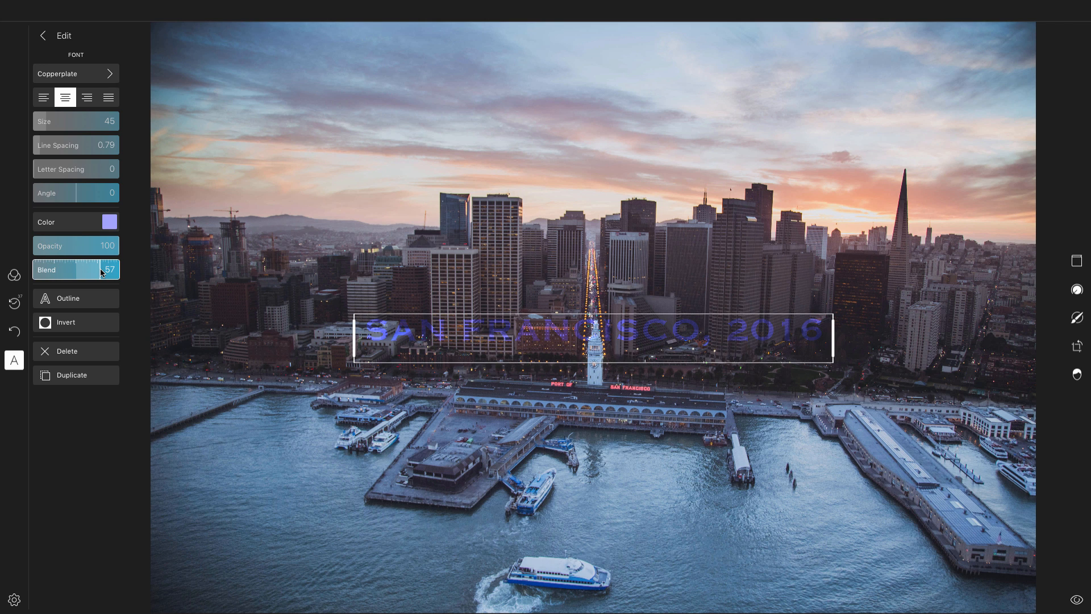
left_click_drag(102, 273, 92, 274)
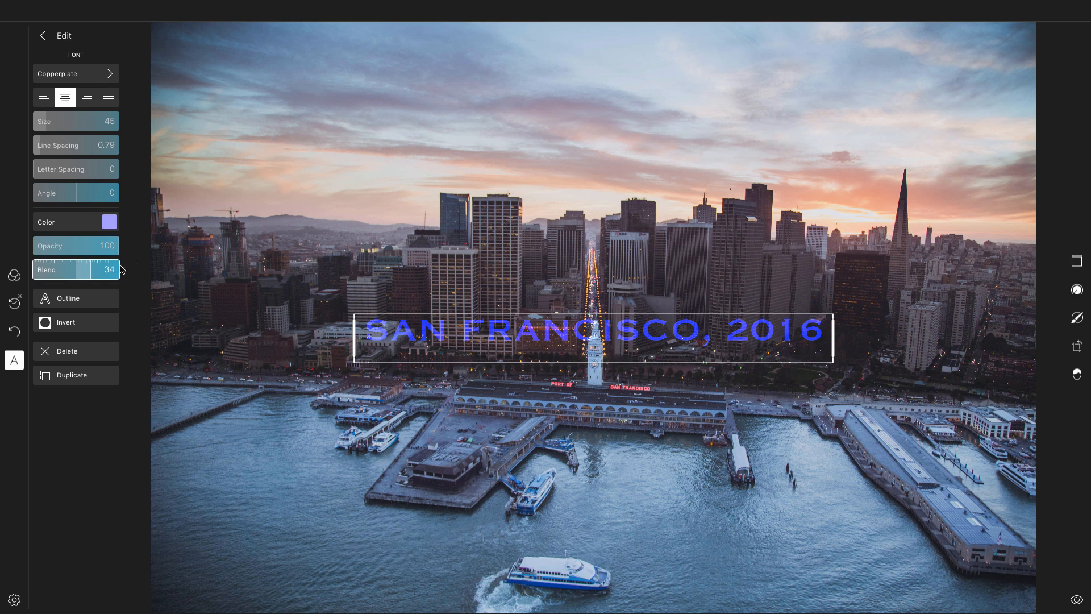
double_click(77, 276)
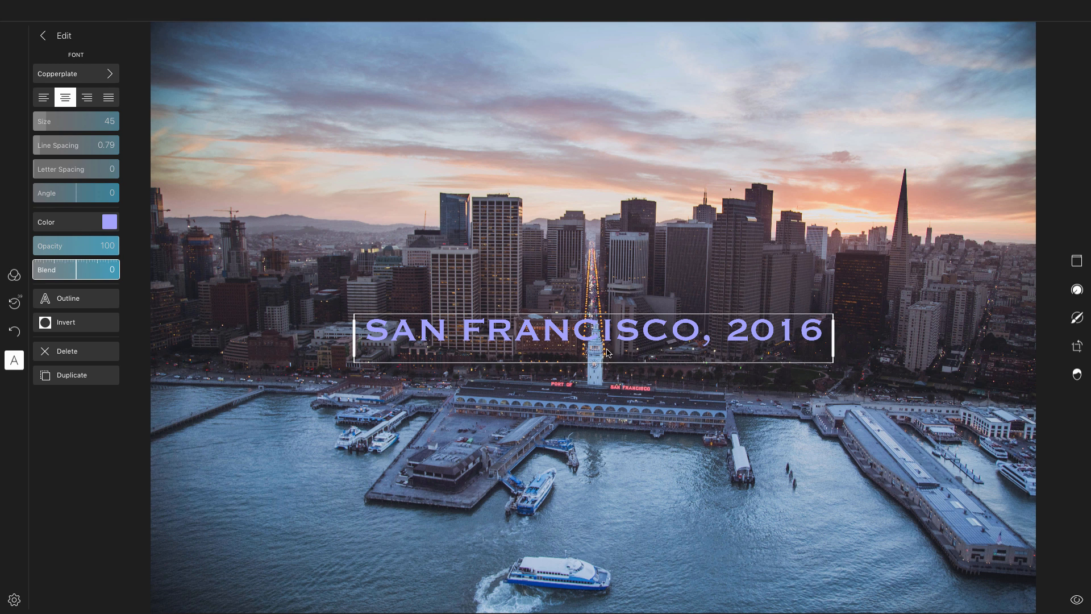
- Move the title to the top-left of the photo and delete ", 2016" so it reads SAN FRANCISCO
left_click_drag(561, 344, 376, 25)
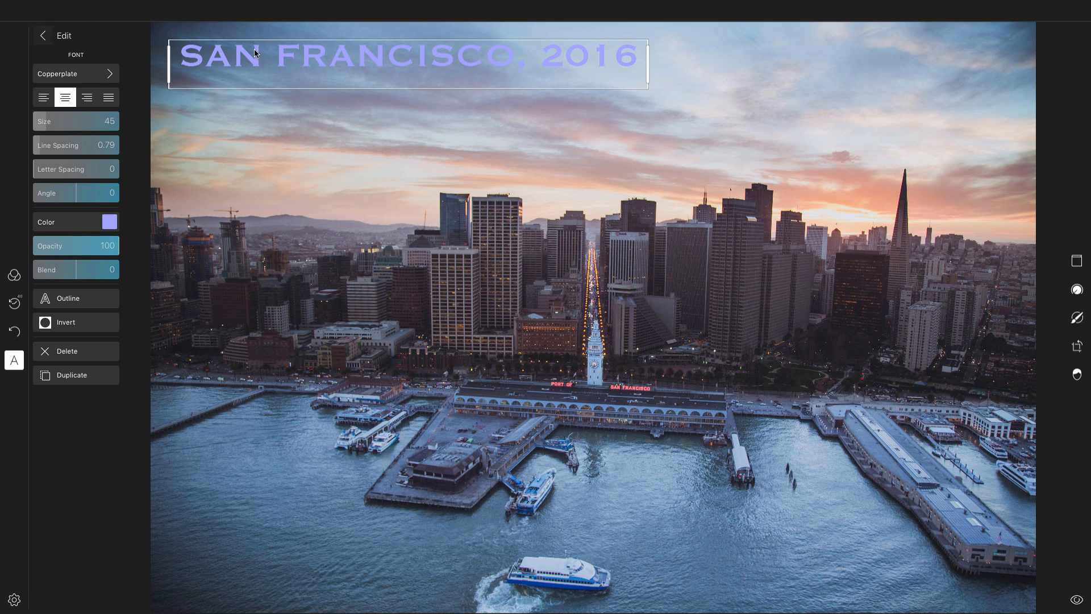
double_click(533, 66)
left_click(533, 63)
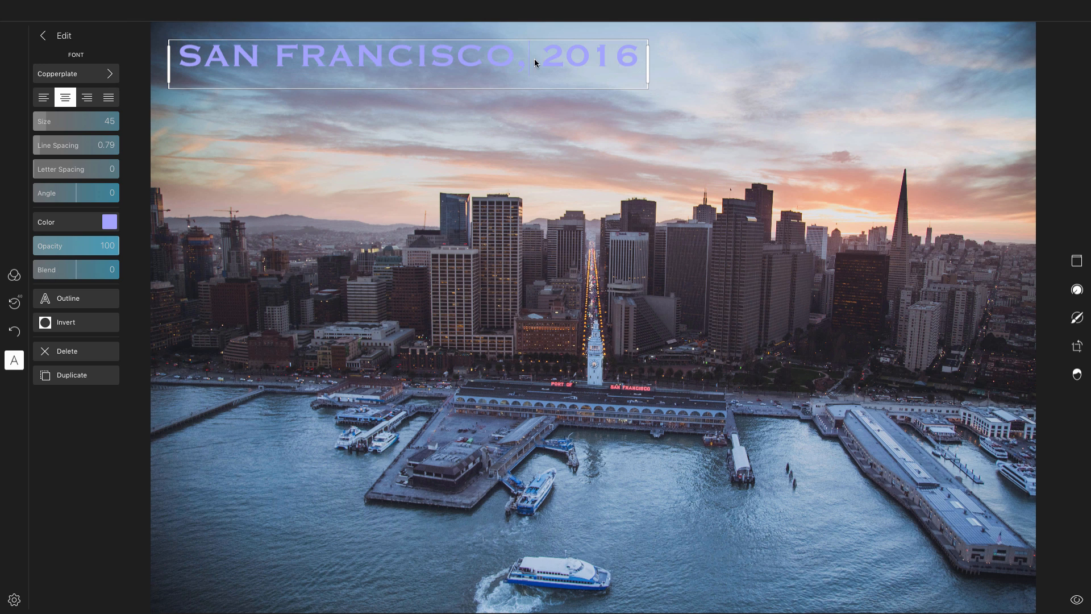
left_click(635, 60)
left_click_drag(635, 60, 534, 66)
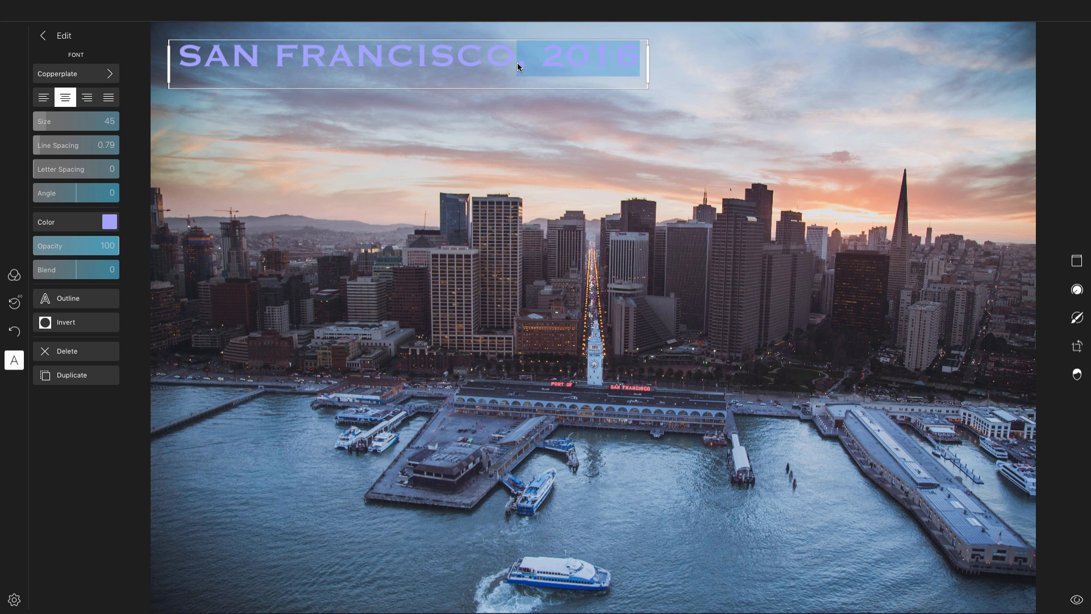
key("BackSpace")
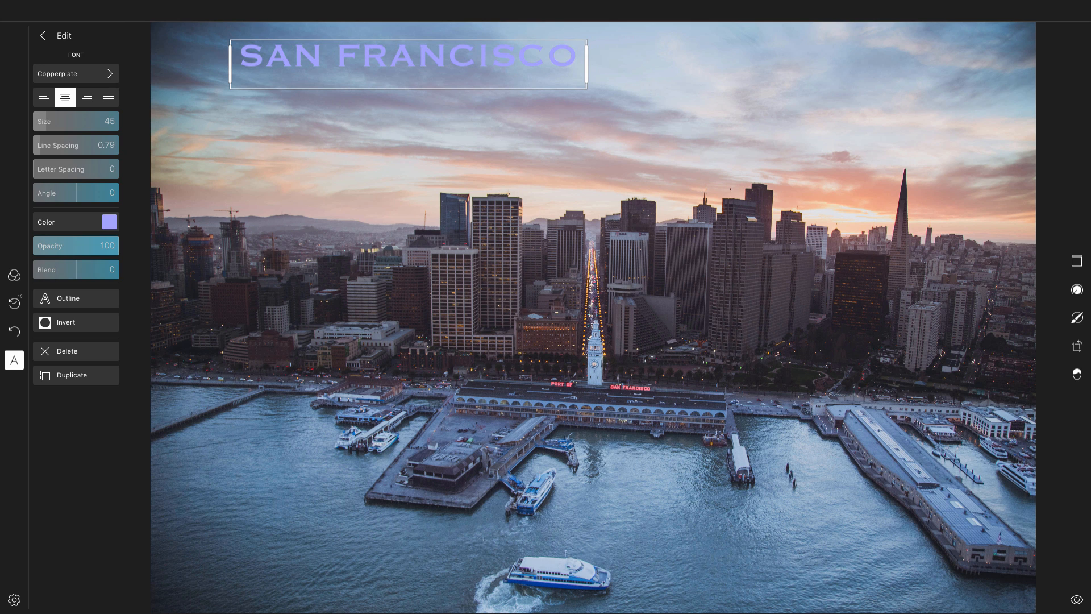
- Move the SAN FRANCISCO title to the top centre of the photo and close the text editor
left_click(472, 124)
left_click_drag(453, 57, 583, 110)
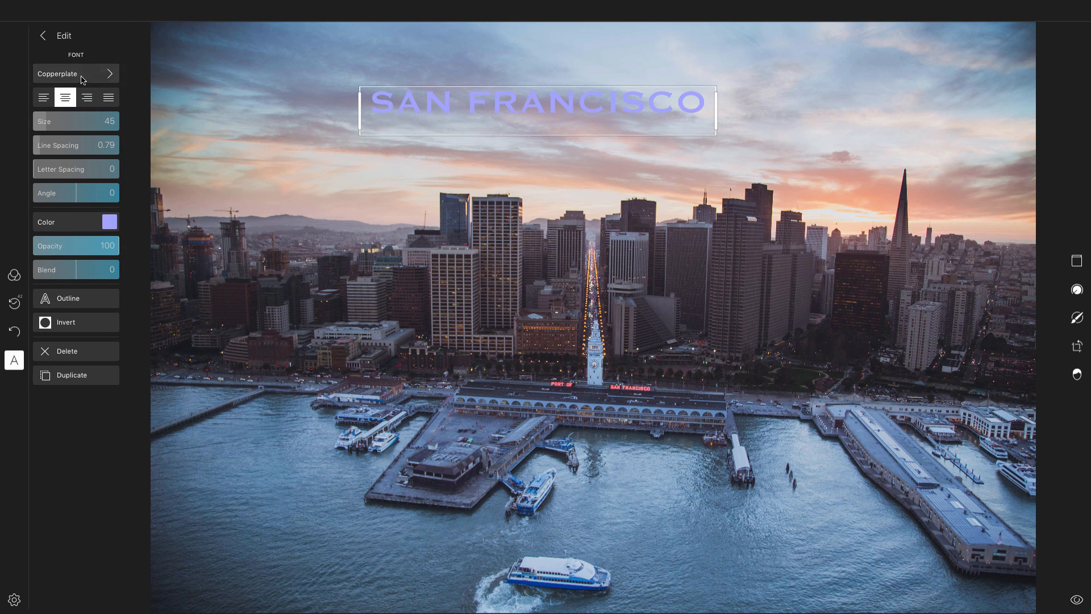
left_click(42, 36)
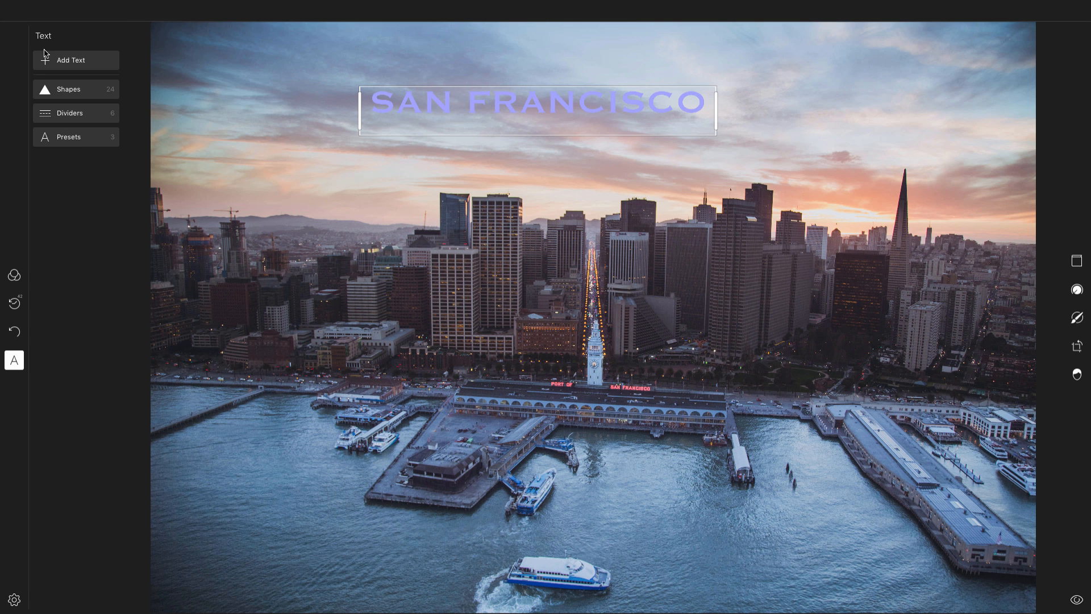
- Browse the shape library and insert a square shape onto the photo
left_click(71, 91)
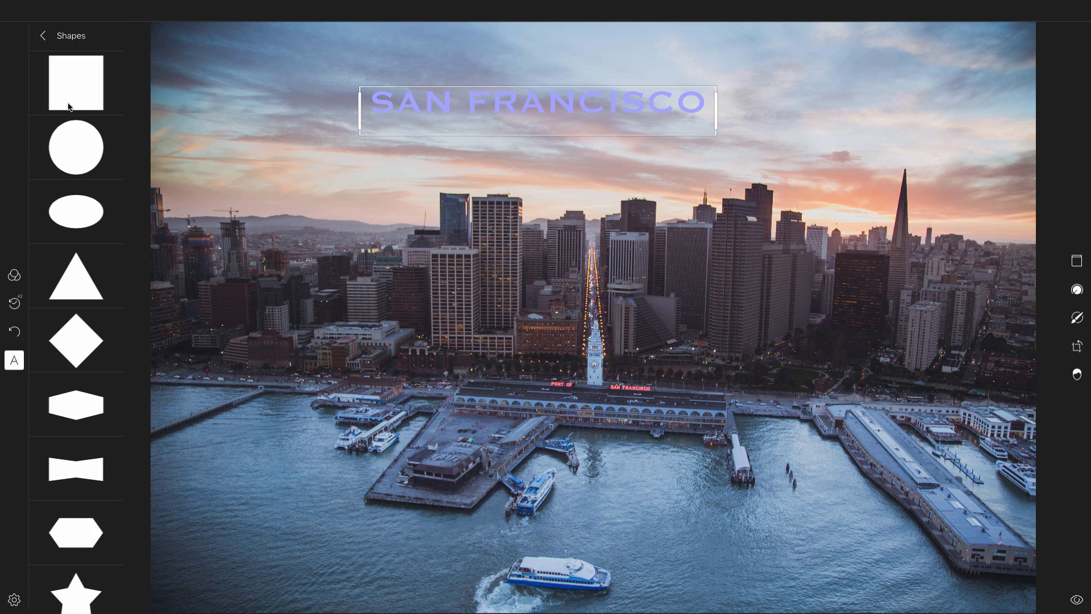
scroll(65, 135, "down", 5)
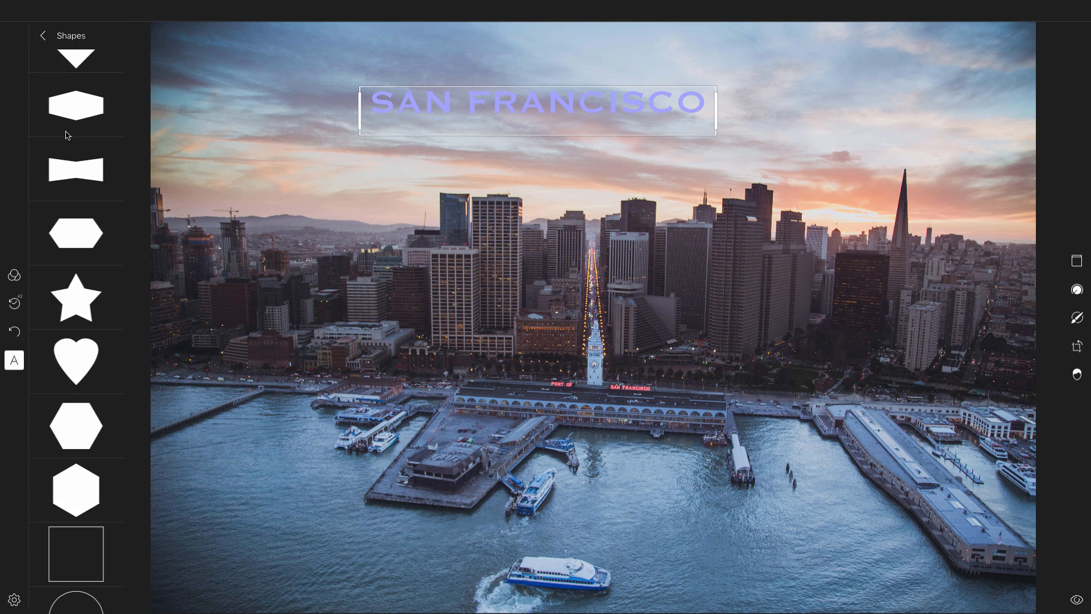
scroll(67, 135, "down", 6)
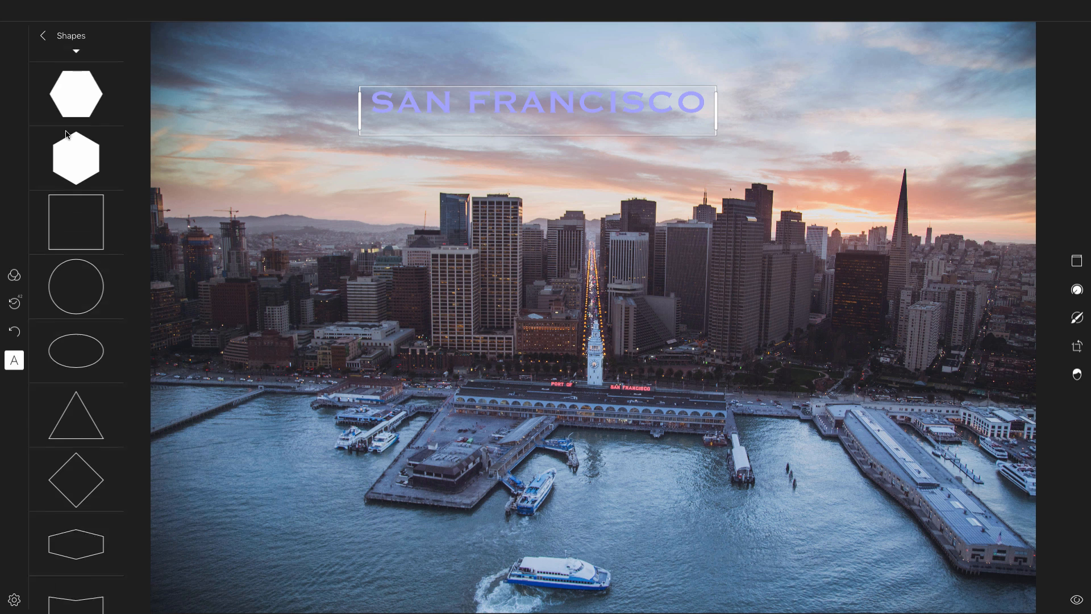
scroll(67, 135, "down", 6)
scroll(67, 135, "up", 10)
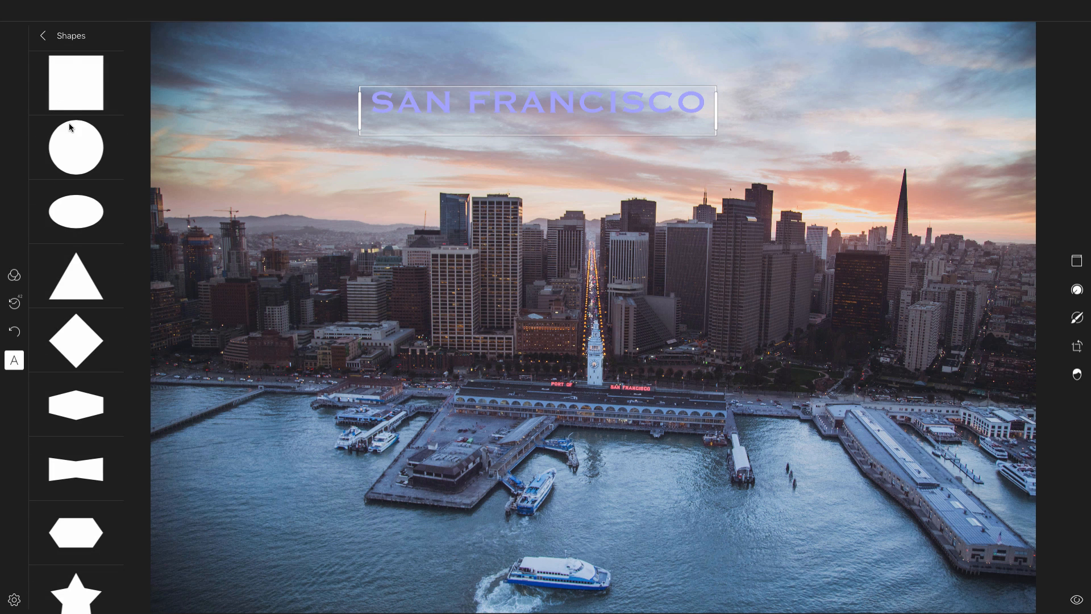
left_click(73, 88)
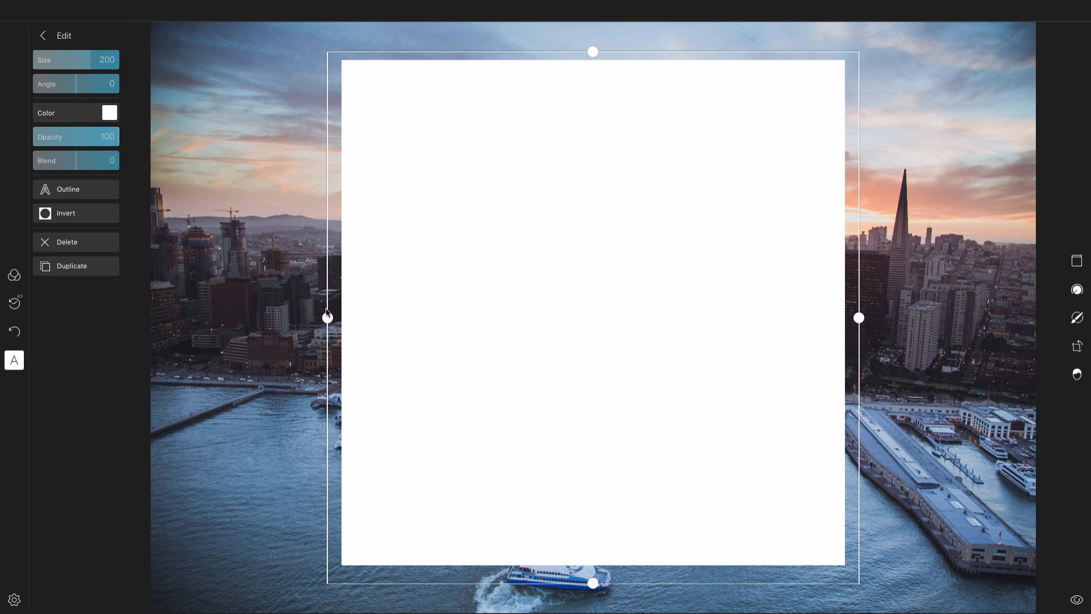
- Stretch the square across the photo's full width with its top just below the title, then invert it
left_click_drag(327, 318, 150, 318)
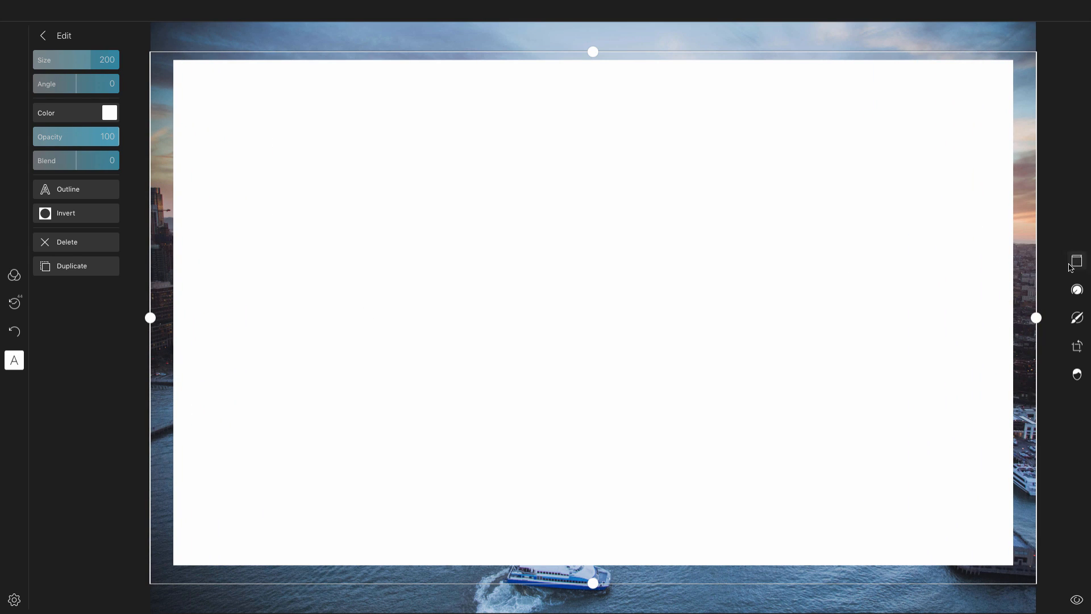
left_click_drag(593, 50, 603, 113)
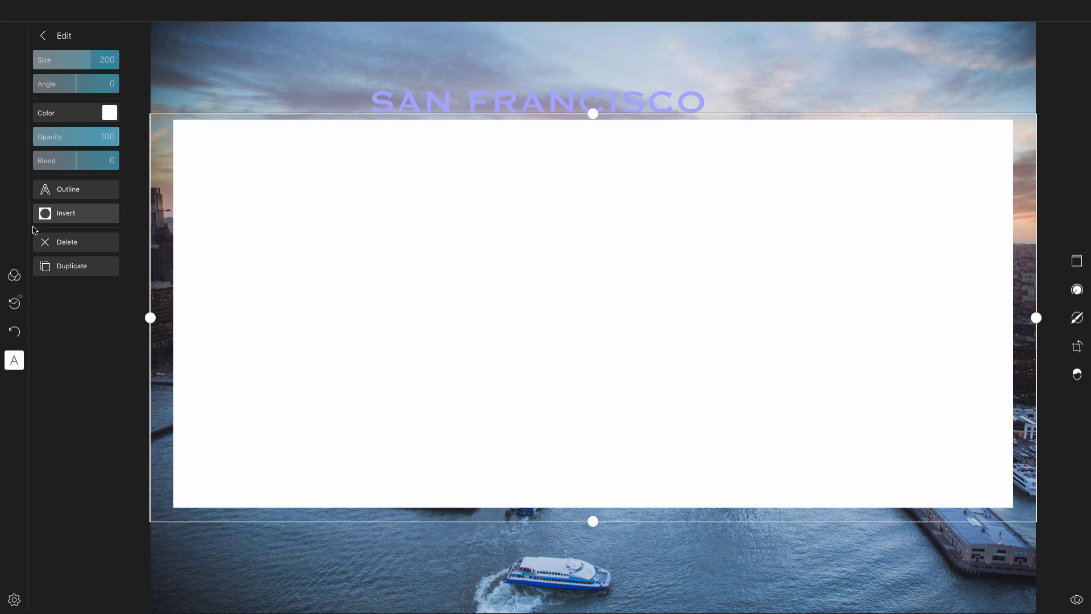
left_click(63, 220)
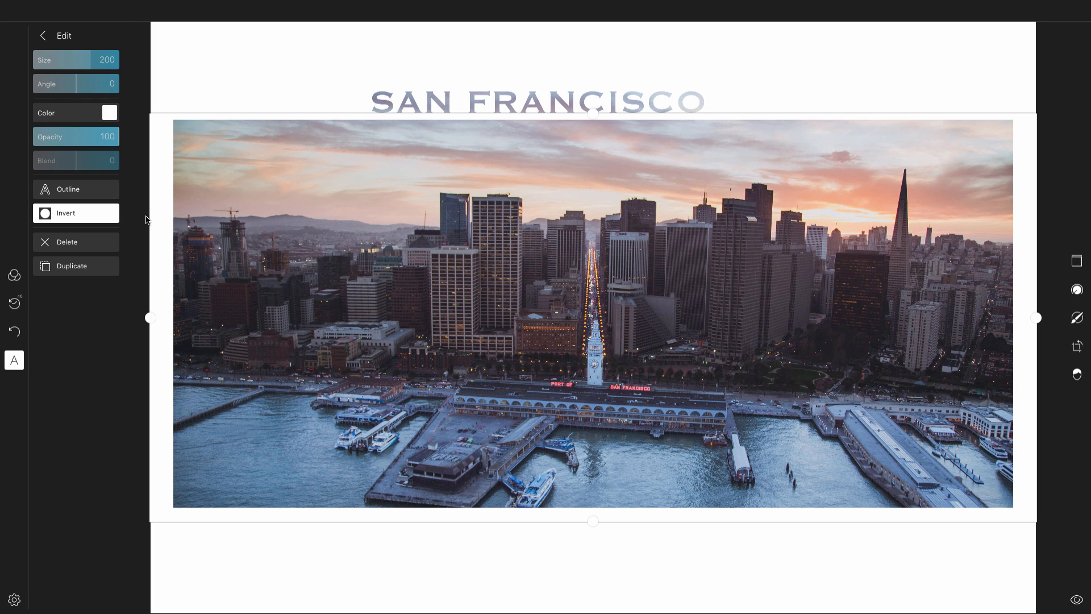
- Select the title and nudge it slightly lower and to the right
left_click(499, 103)
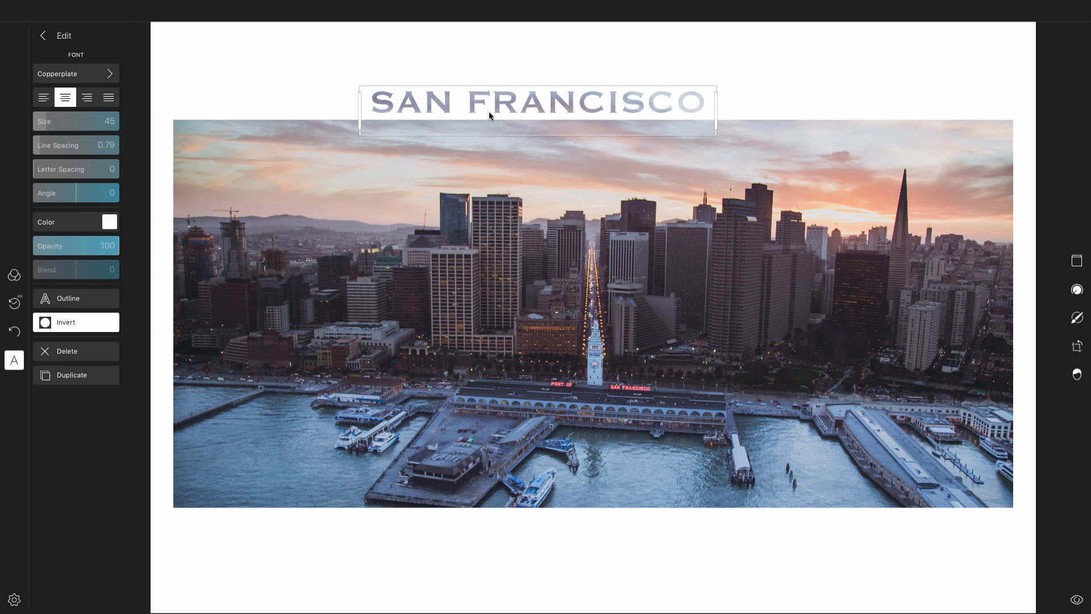
left_click_drag(499, 107, 526, 116)
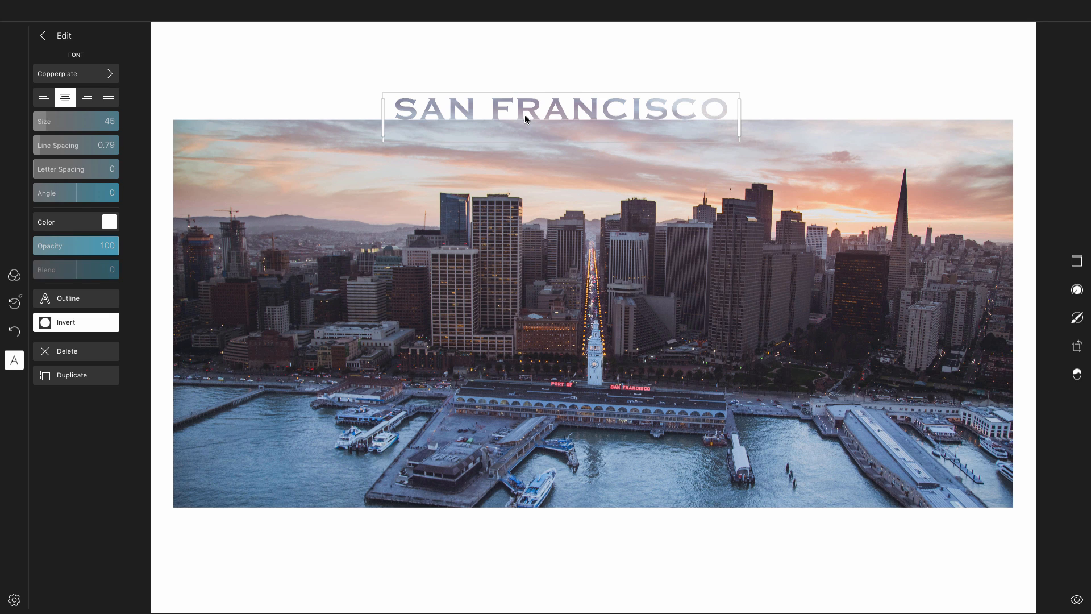
- Try picking a different colour for the title in the colour picker
left_click(108, 222)
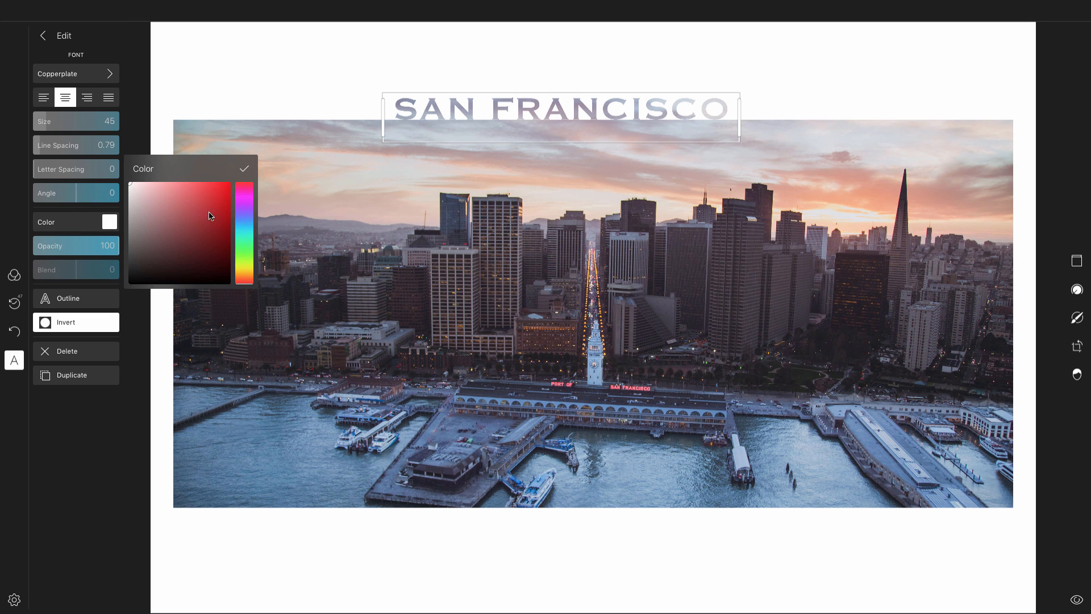
mouse_move(193, 210)
left_mouse_down()
mouse_move(166, 219)
mouse_move(195, 224)
mouse_move(171, 240)
mouse_move(154, 203)
left_mouse_up()
left_click(247, 169)
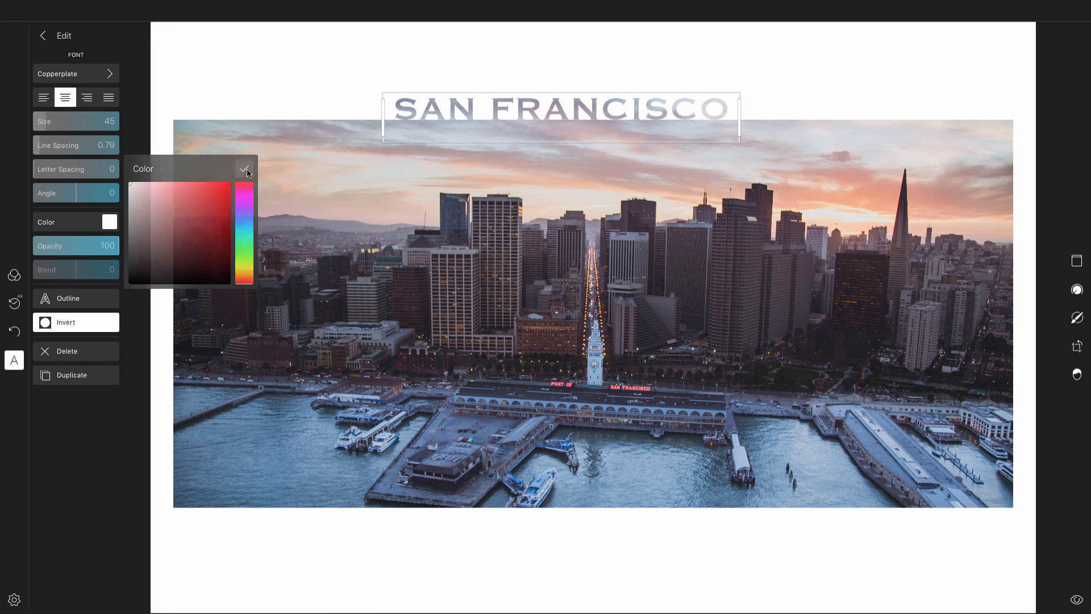
- Change the title's font from Copperplate to Futura
double_click(510, 106)
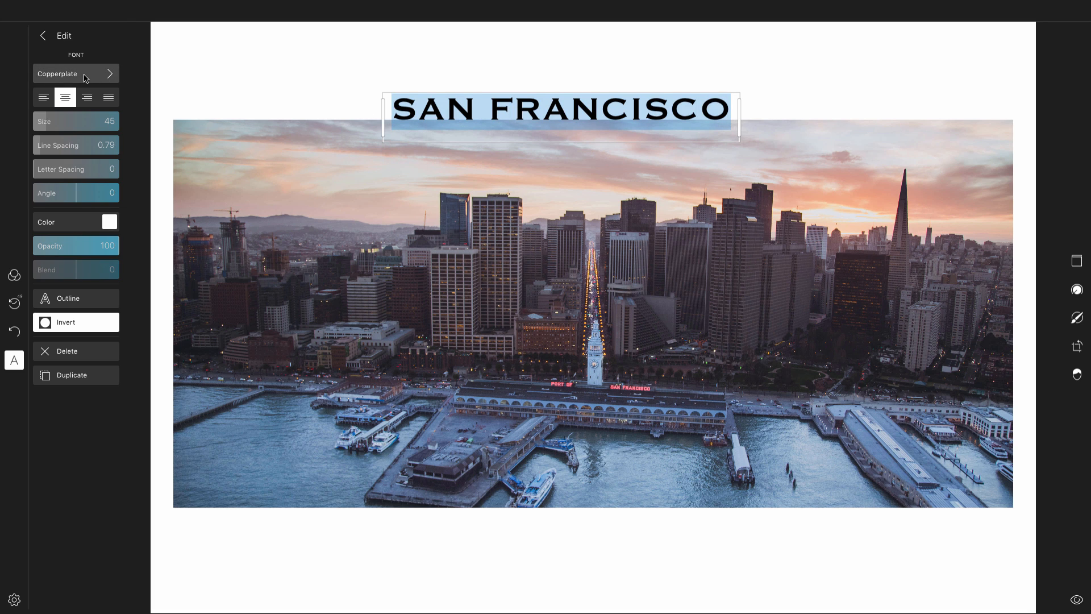
left_click(85, 78)
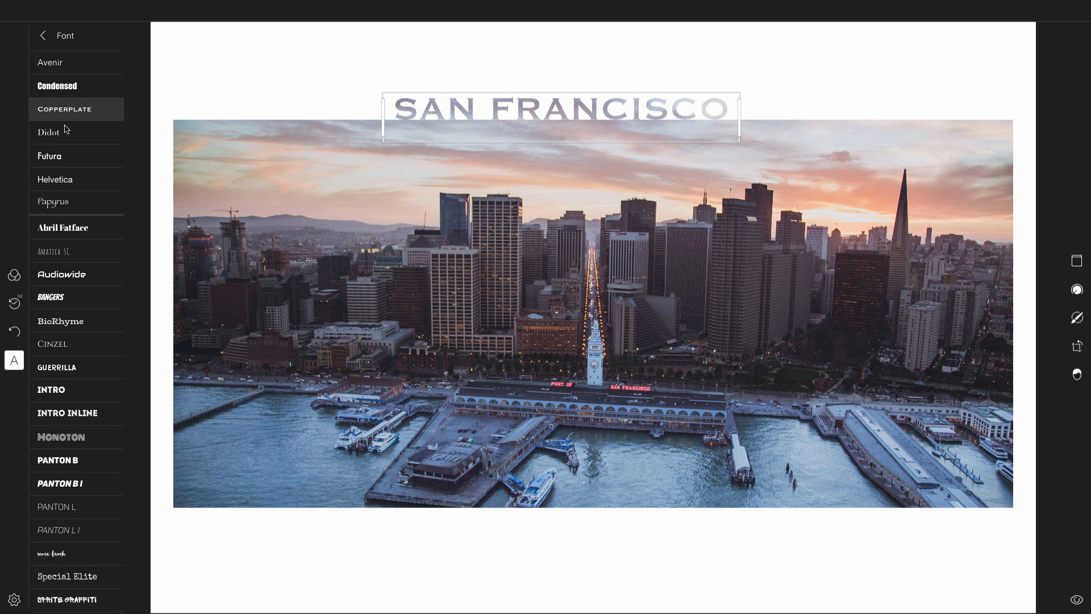
left_click(66, 161)
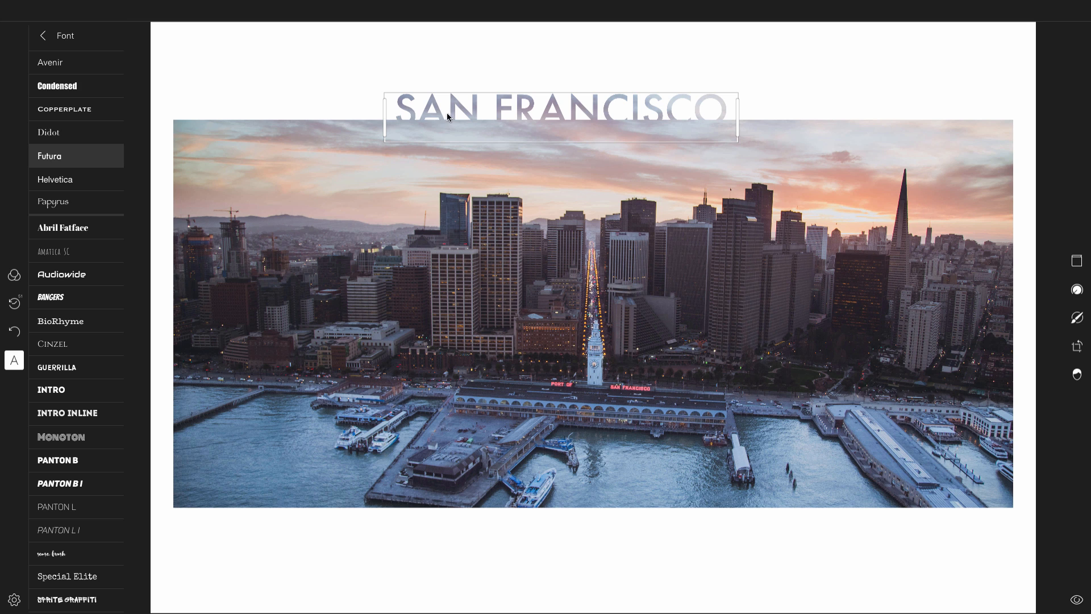
left_click(43, 35)
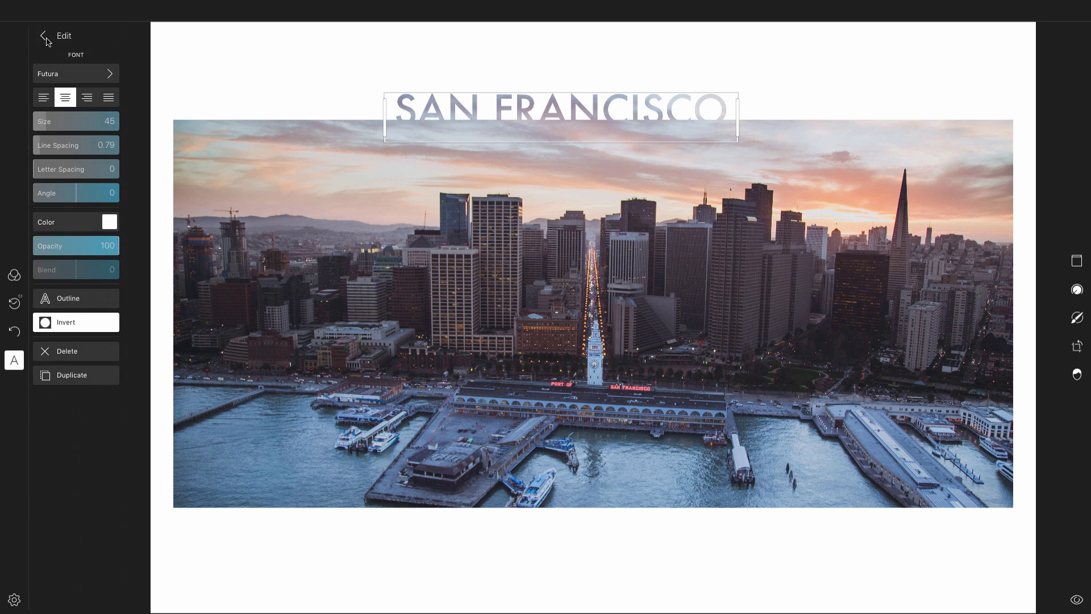
- Set the title size to 79 and centre it above the photo, widening its box to the photo's width
left_click(57, 128)
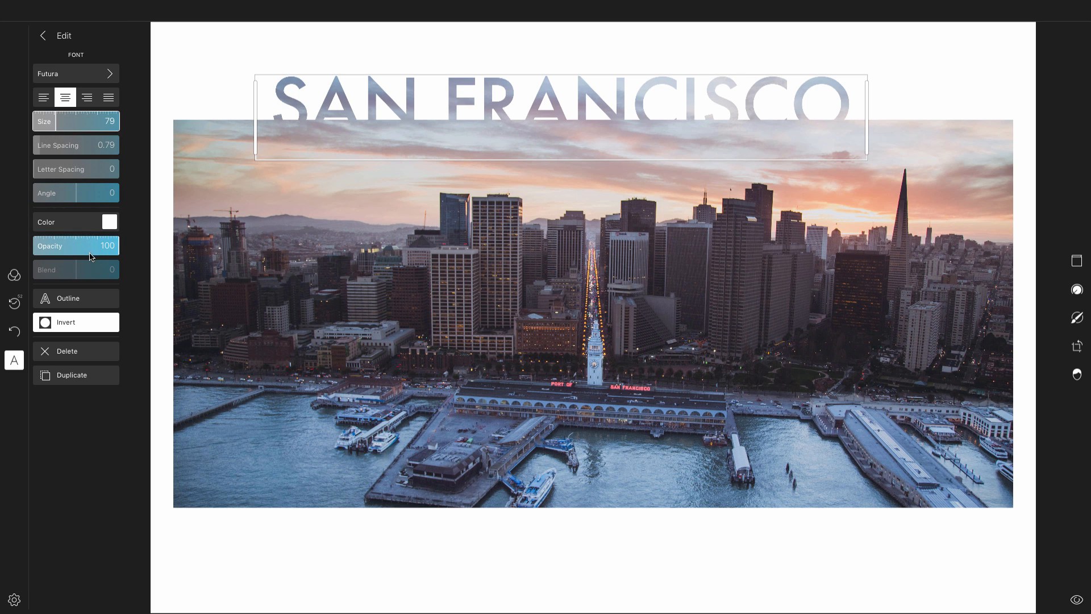
left_click_drag(458, 108, 489, 91)
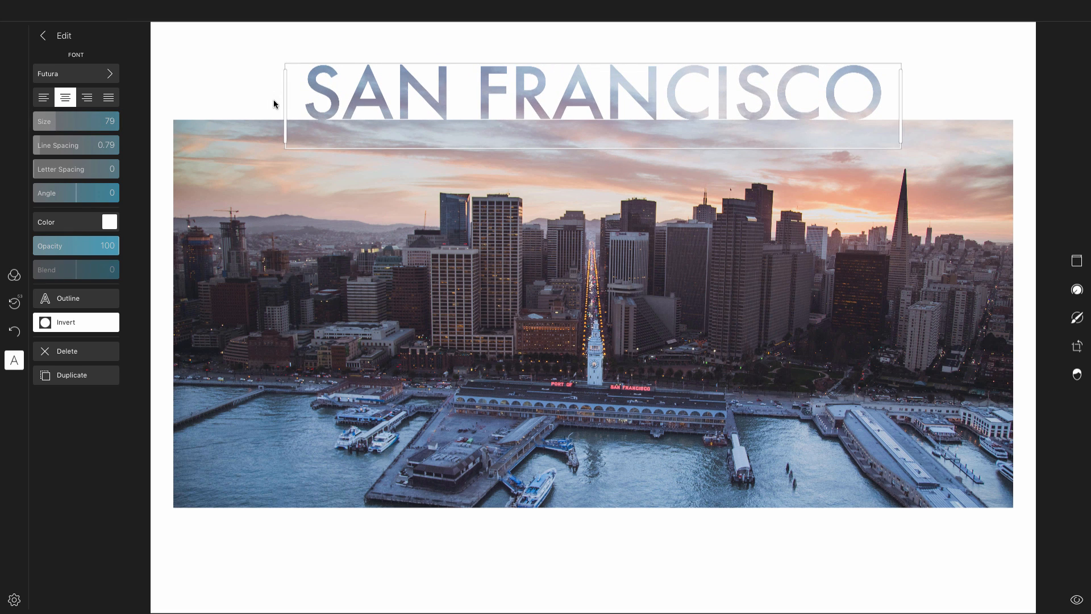
left_click_drag(274, 104, 172, 100)
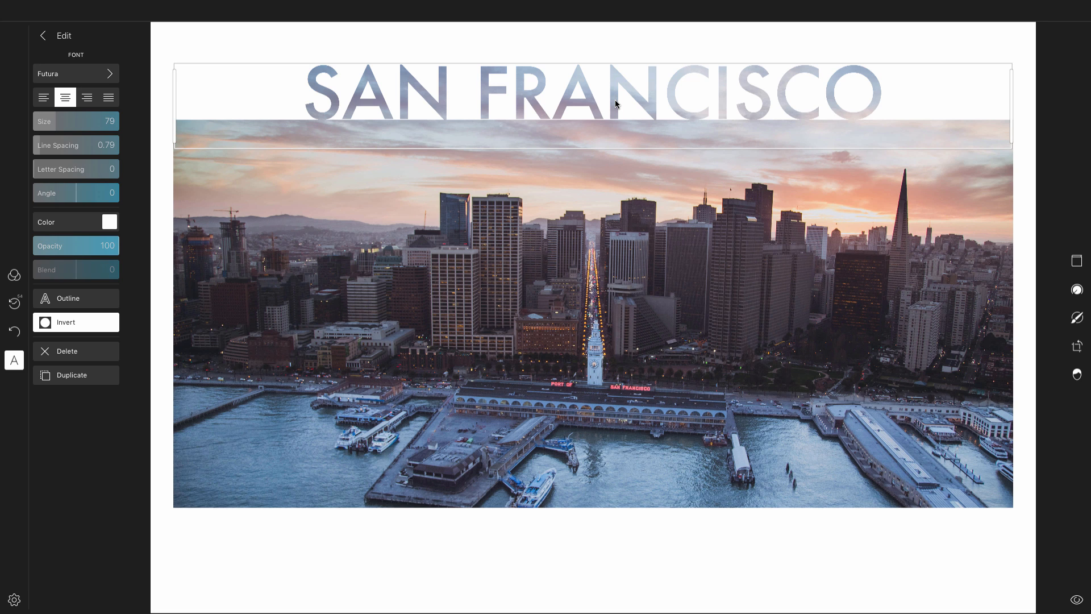
left_click_drag(615, 102, 615, 105)
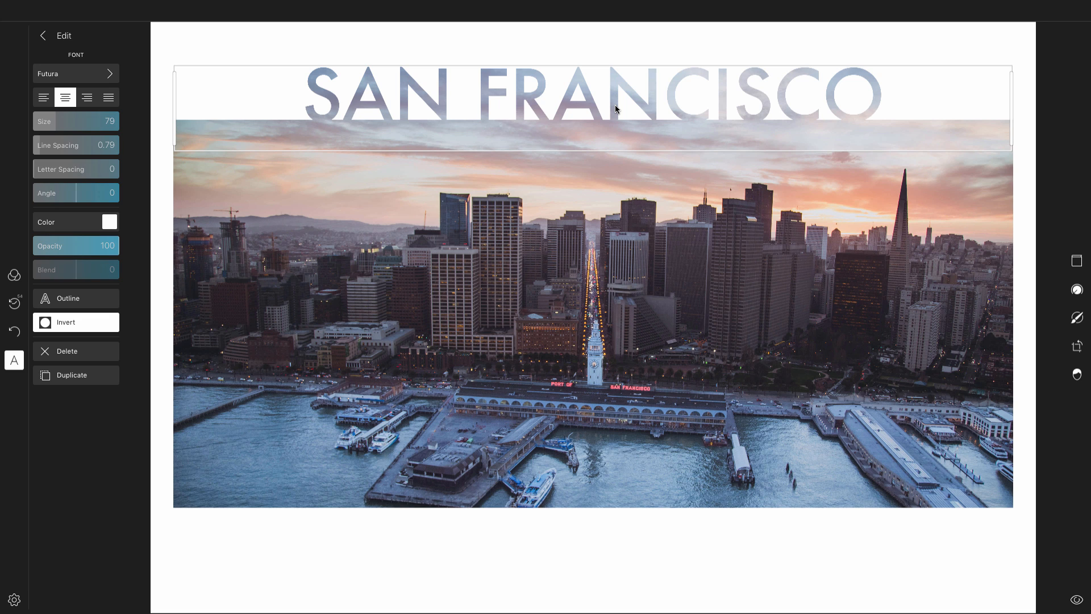
- Deselect the title and select the inverted square shape
left_click(560, 43)
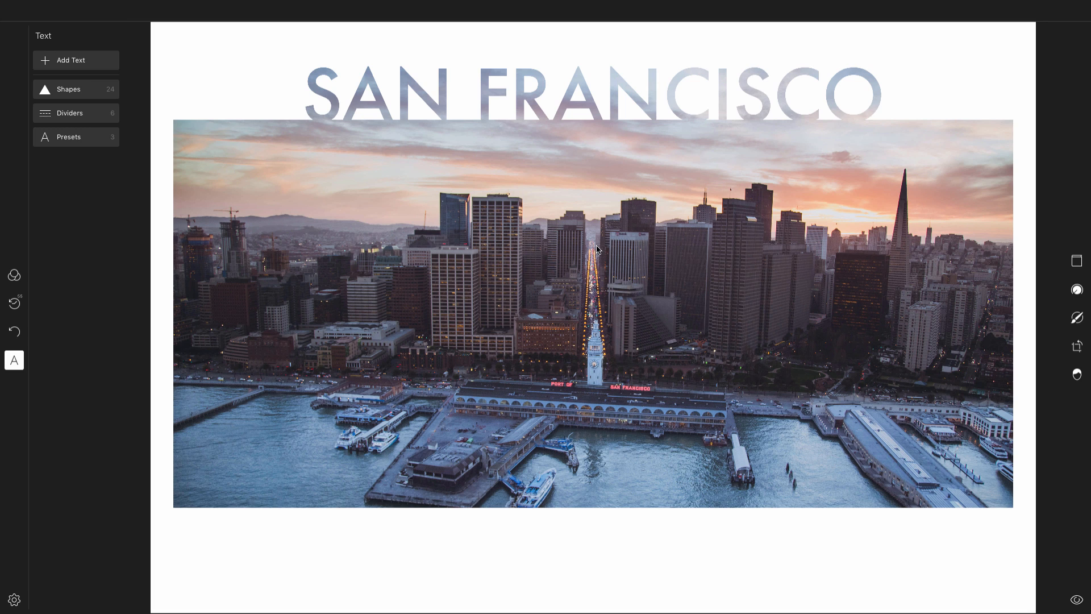
left_click(612, 291)
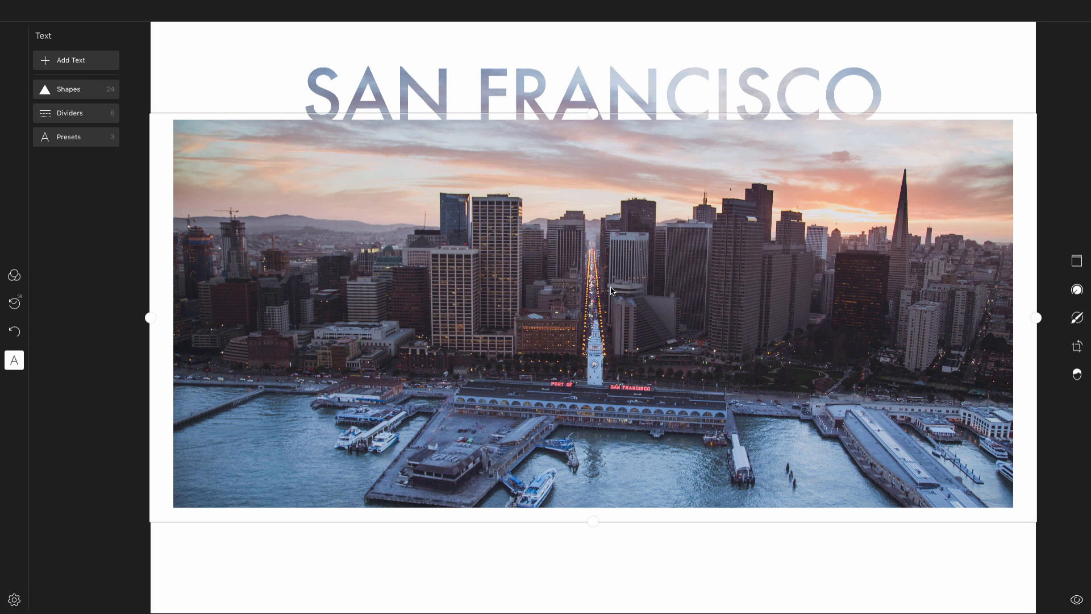